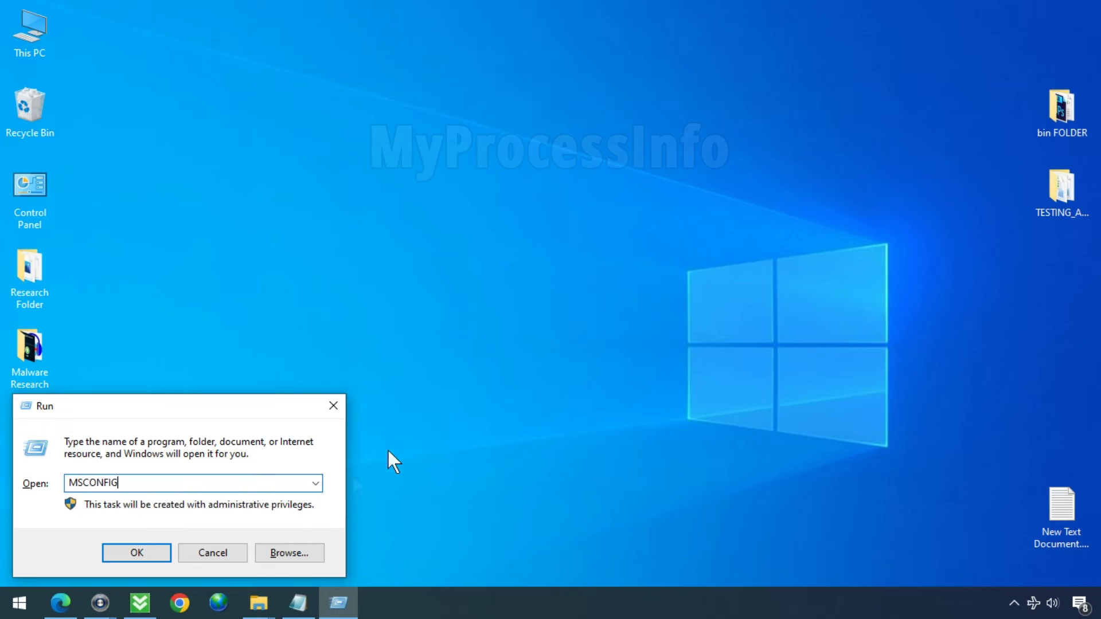
# - Open System Configuration with MSCONFIG, enable Safe boot with the Minimal option, apply it and restart the computer
pyautogui.click(156, 552)
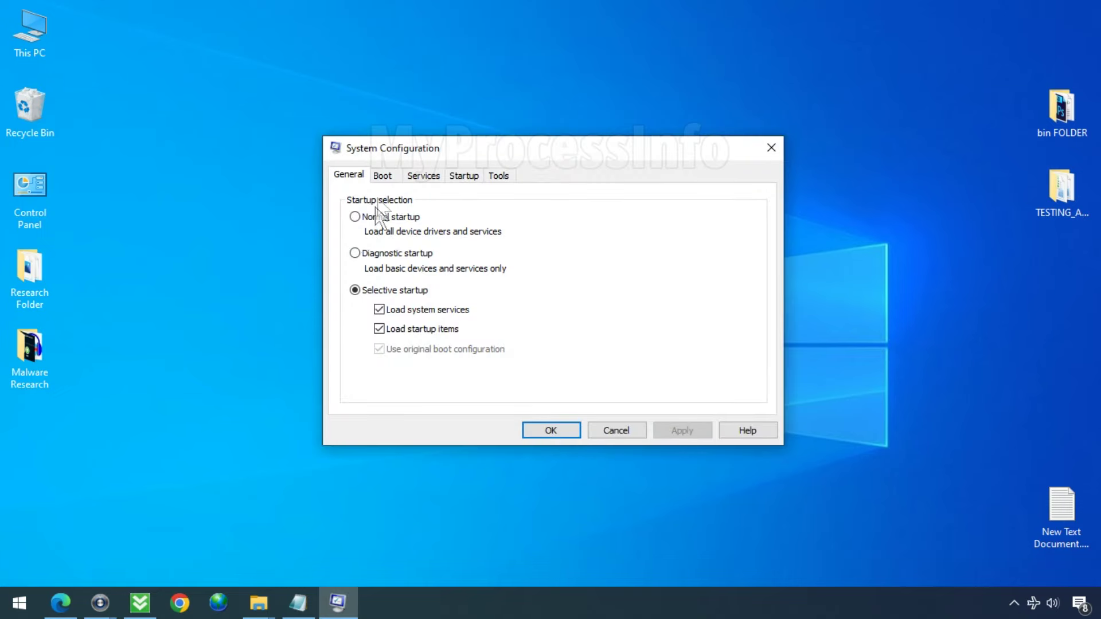
pyautogui.click(382, 176)
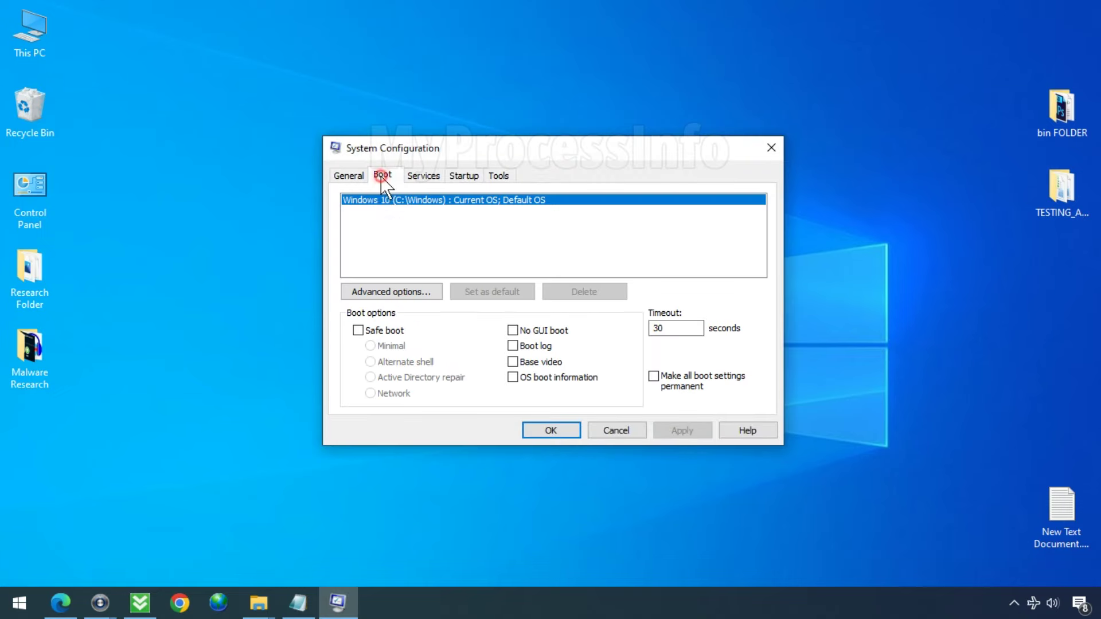
pyautogui.click(359, 331)
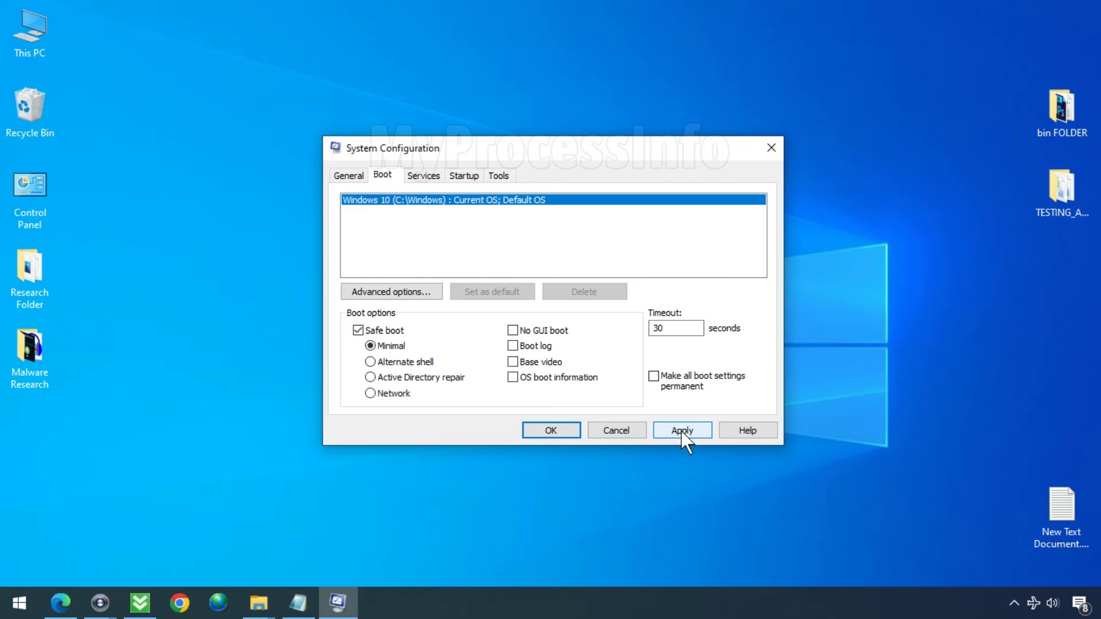
pyautogui.click(556, 430)
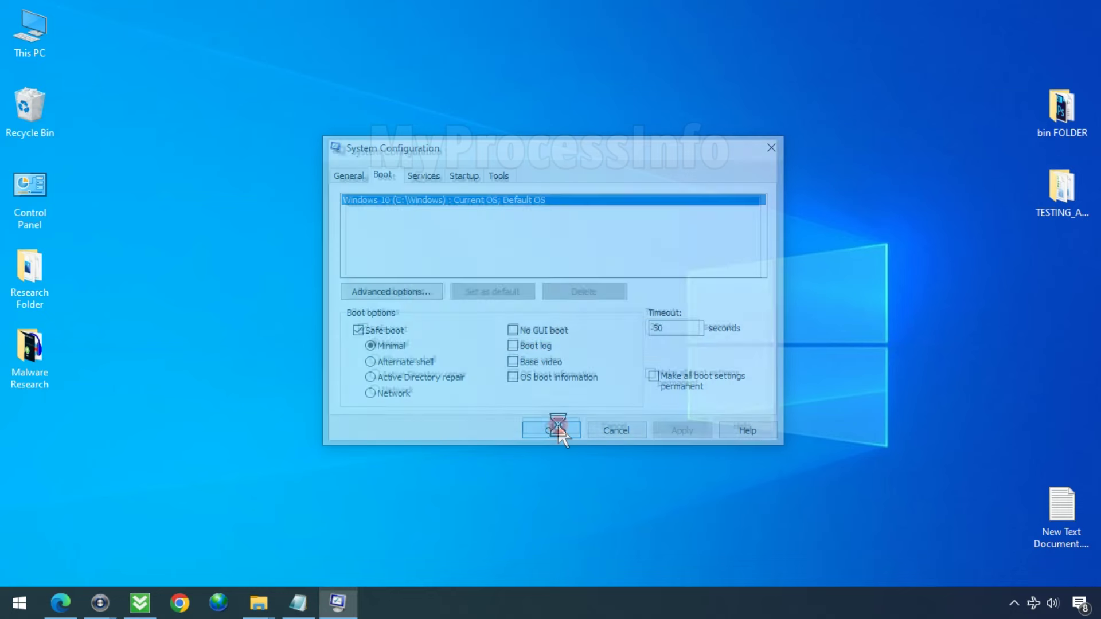
pyautogui.click(497, 331)
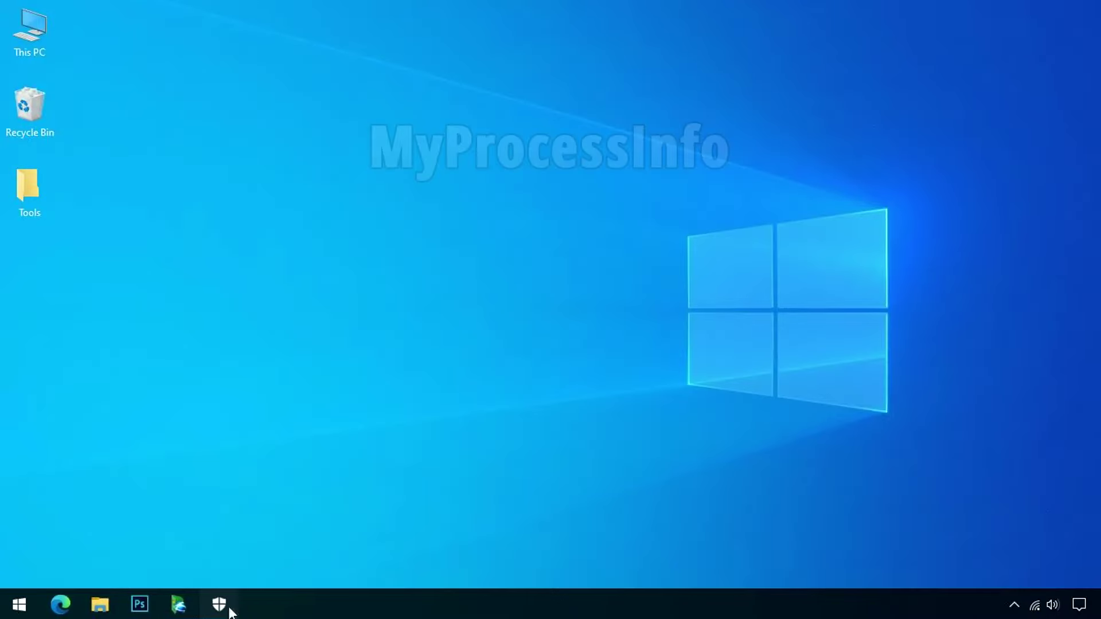
pyautogui.click(227, 611)
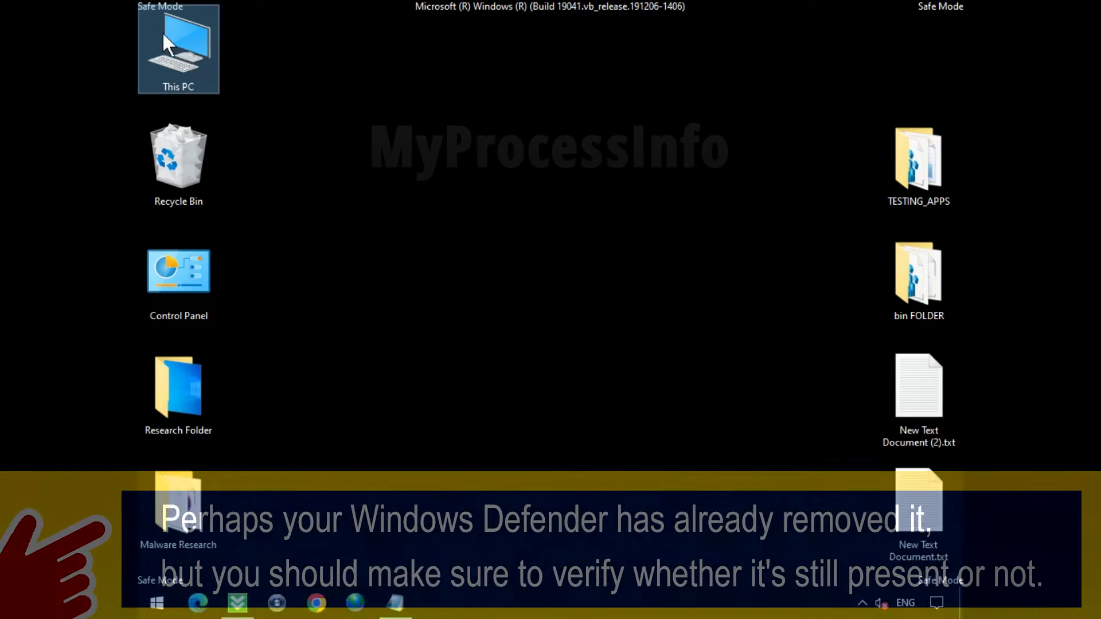
# - Open This PC in a maximized window and go to the 123 folder under Users on Local Disk (C:)
pyautogui.click(164, 35)
pyautogui.doubleClick(163, 36)
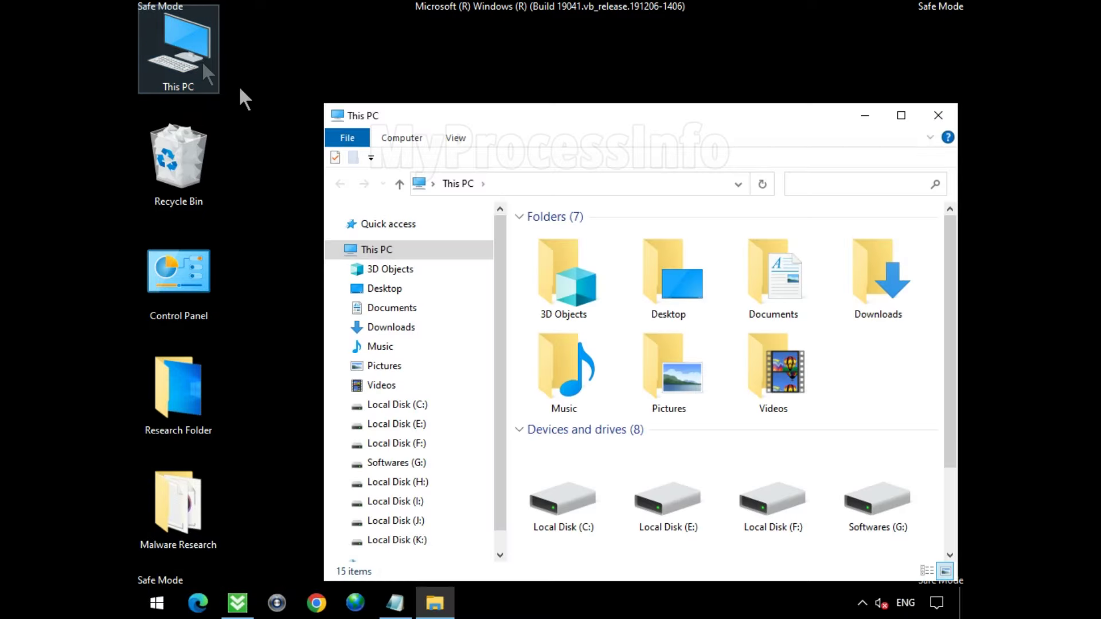
pyautogui.doubleClick(618, 124)
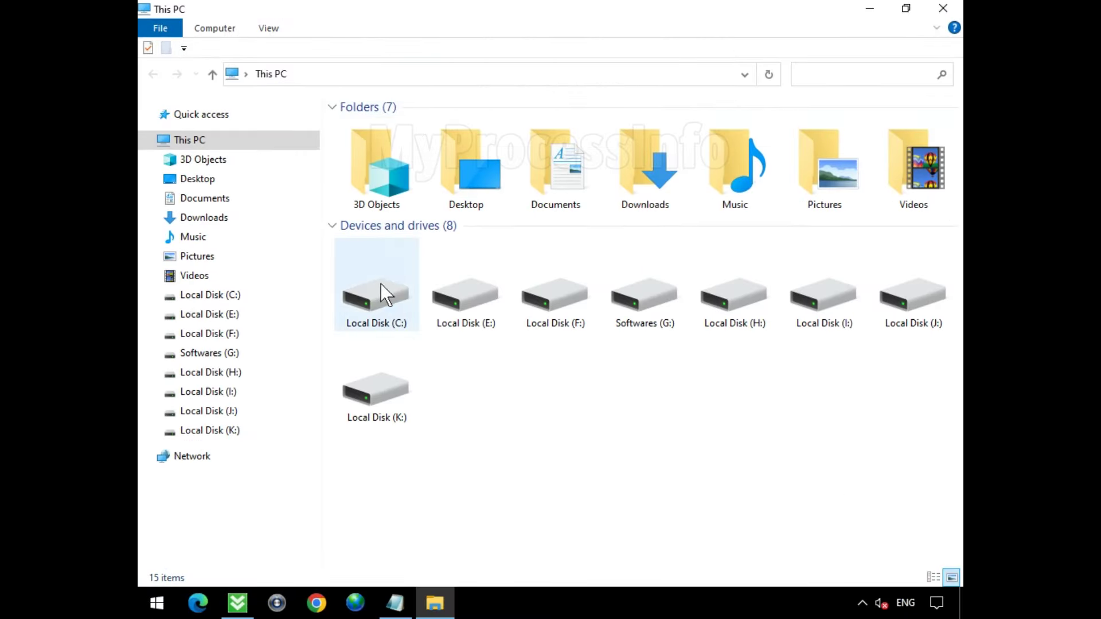
pyautogui.click(381, 283)
pyautogui.doubleClick(414, 316)
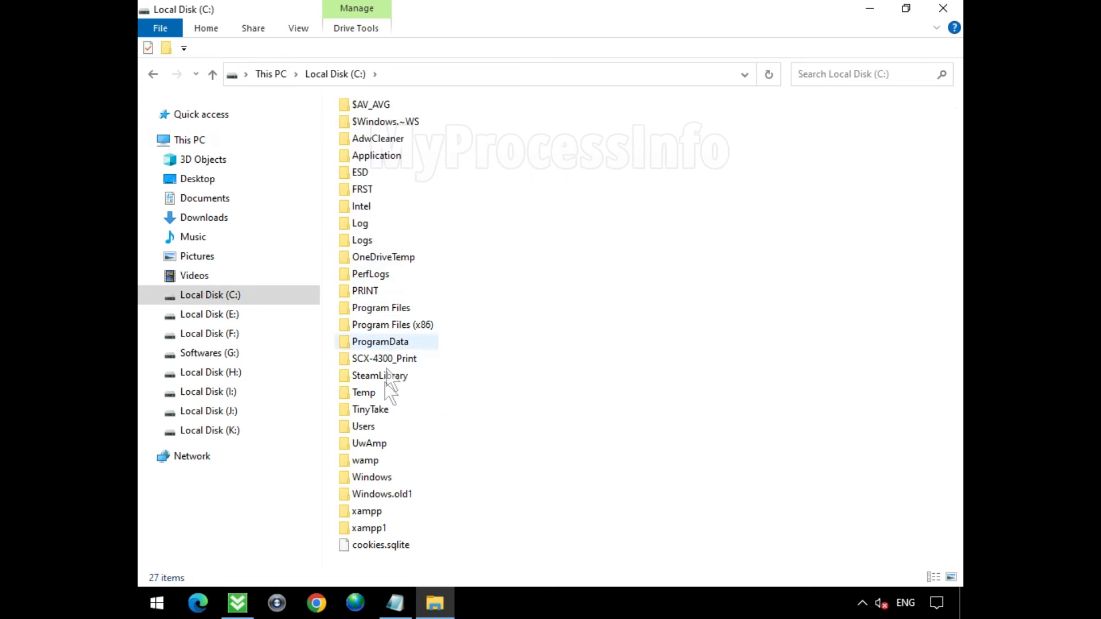
pyautogui.doubleClick(408, 431)
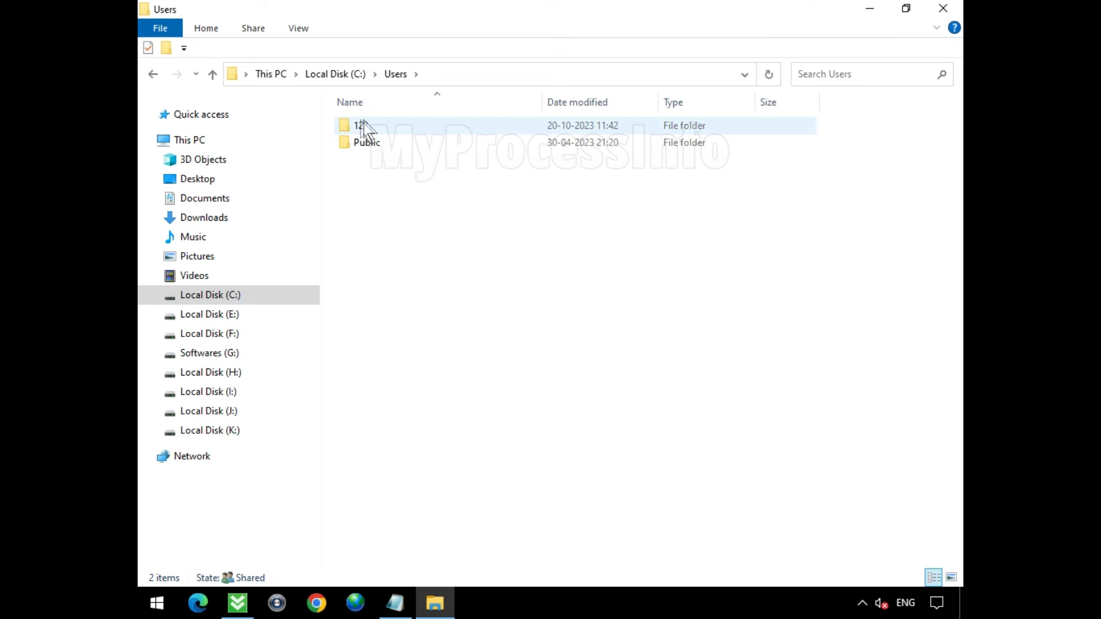
pyautogui.click(421, 126)
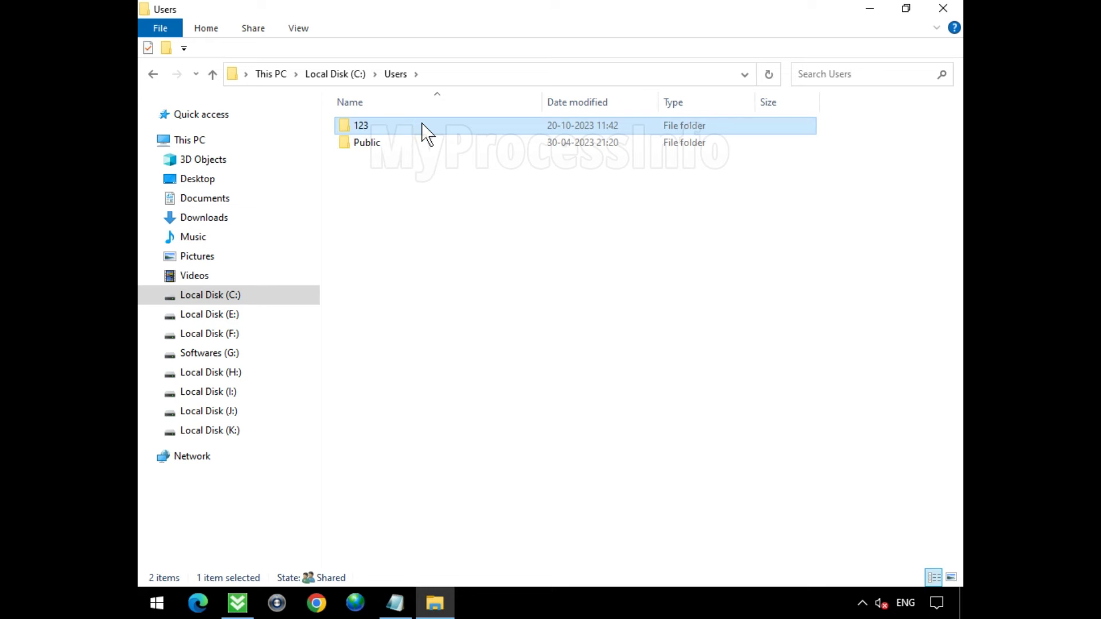
pyautogui.doubleClick(423, 127)
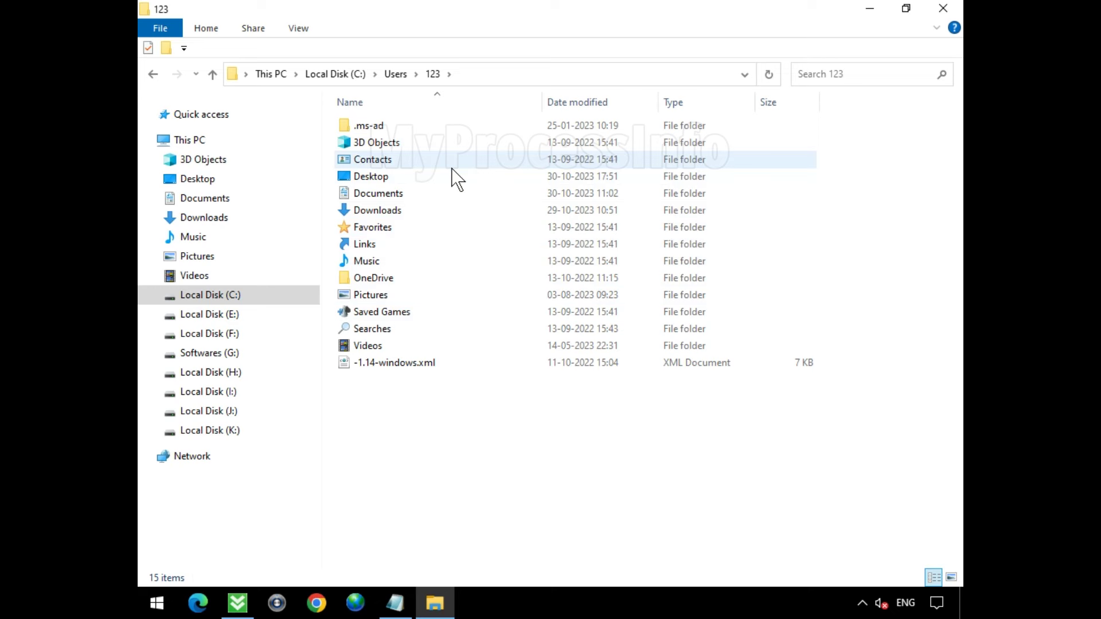
# - Show hidden items in the 123 user folder and open its AppData folder
pyautogui.click(299, 28)
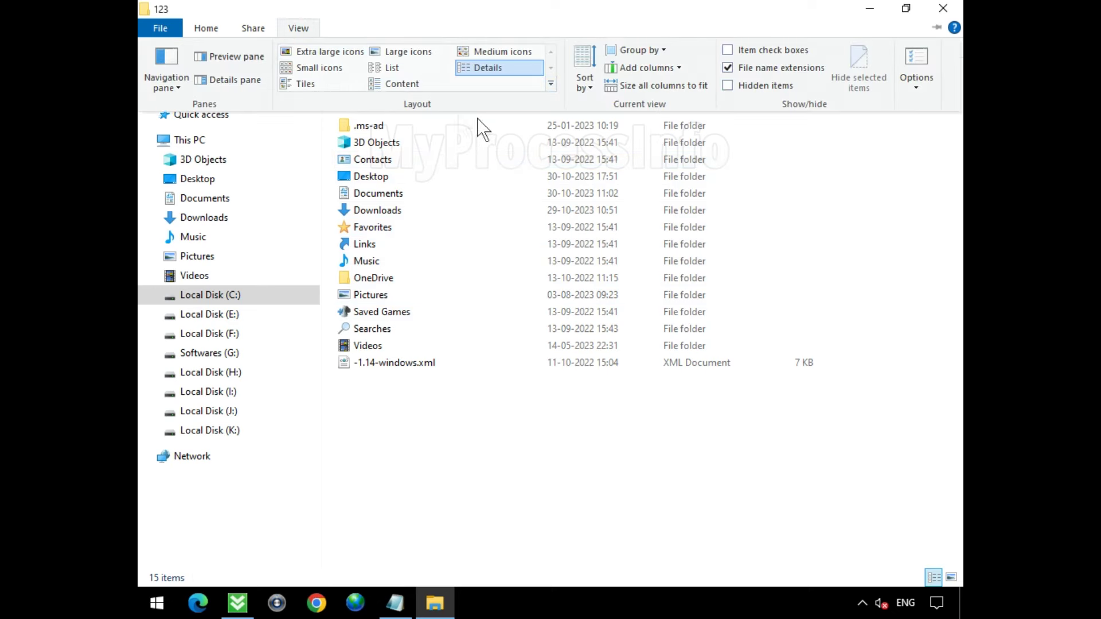
pyautogui.click(728, 86)
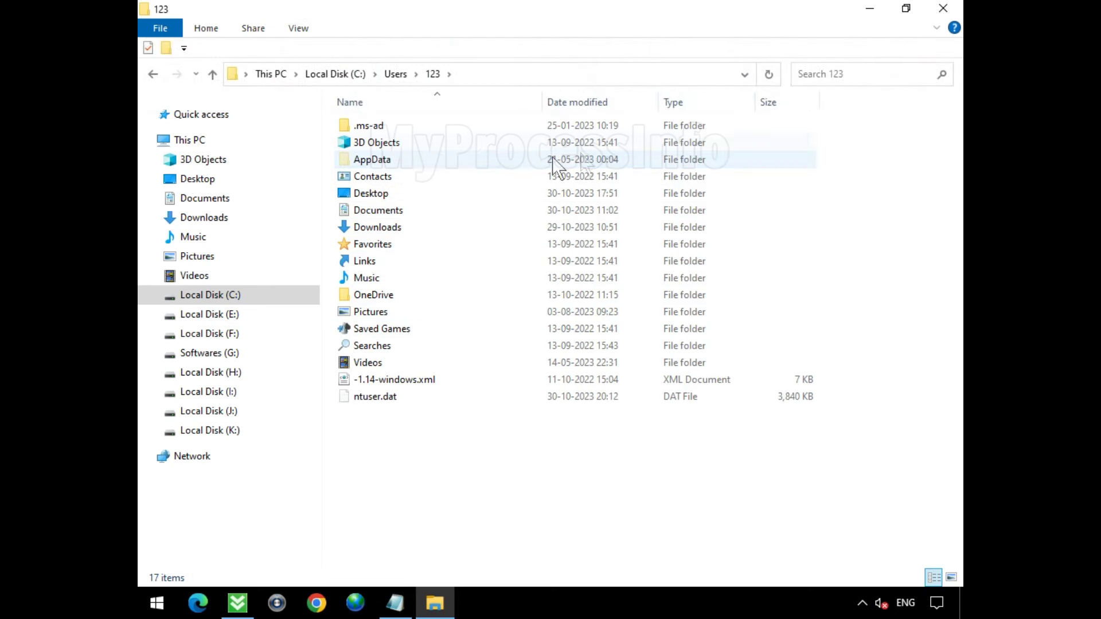
pyautogui.click(457, 160)
pyautogui.doubleClick(466, 158)
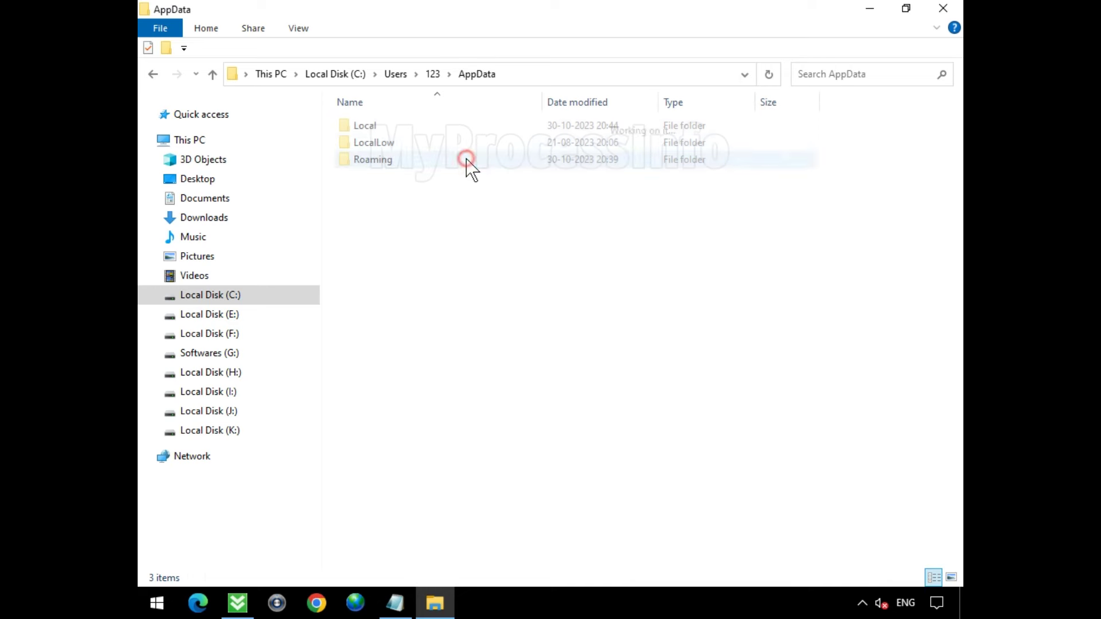
# - Open the tJSX20x0extte folder inside AppData\Local\Microsoft
pyautogui.click(467, 127)
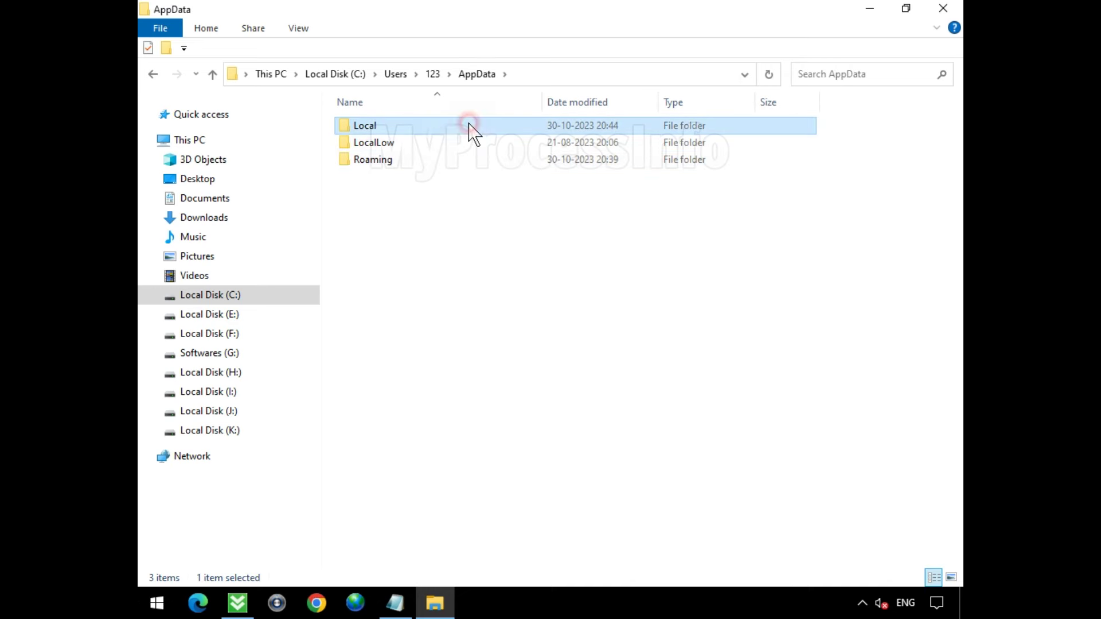
pyautogui.doubleClick(421, 128)
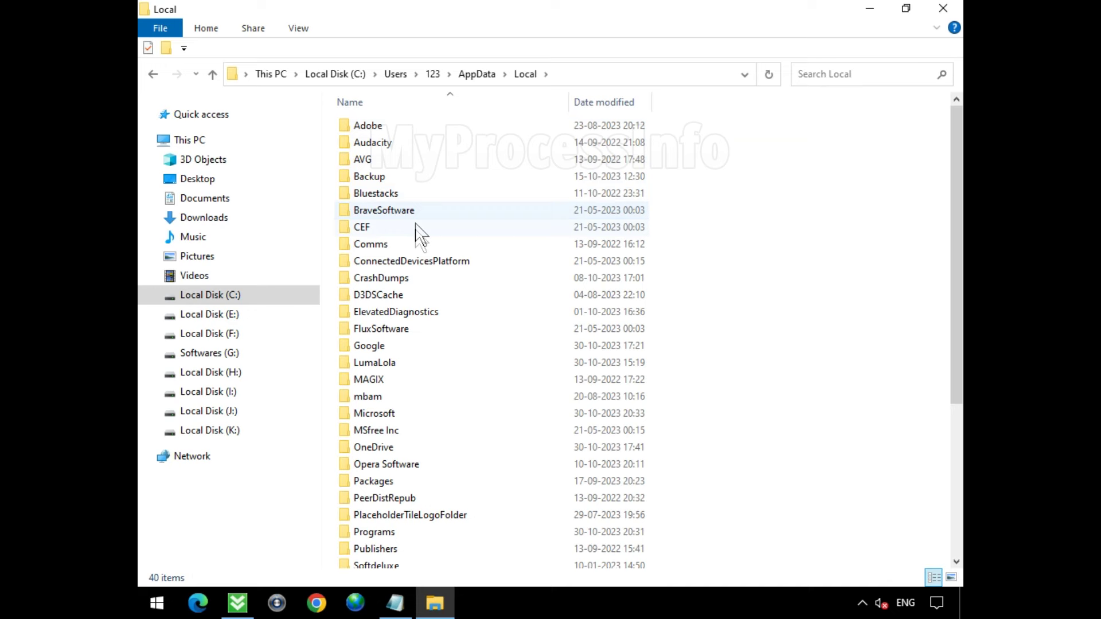
pyautogui.click(416, 415)
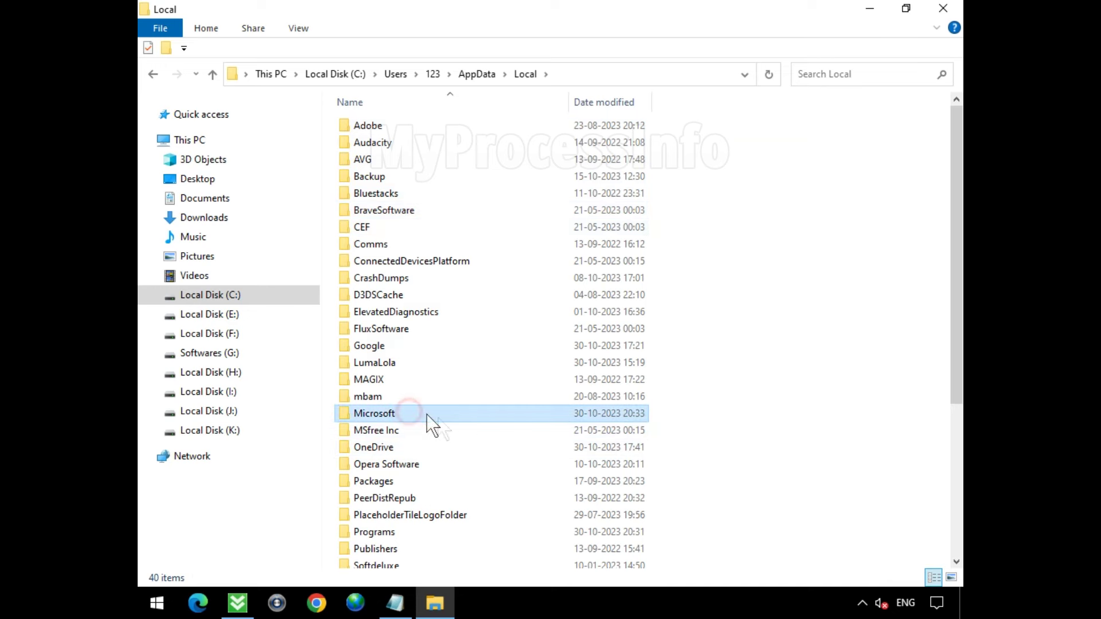
pyautogui.doubleClick(467, 415)
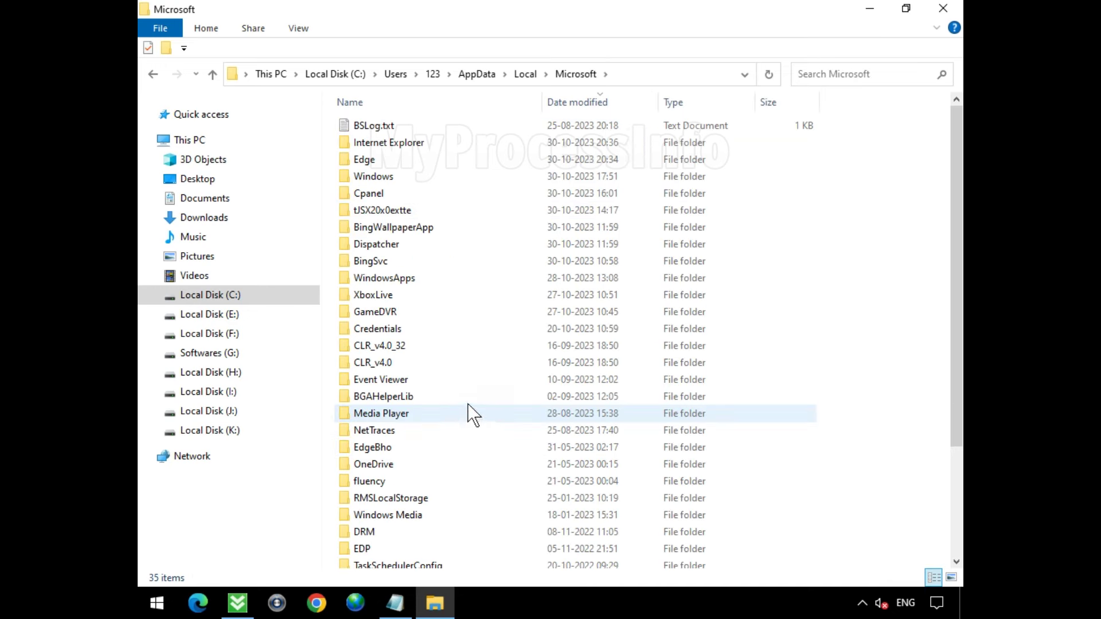
pyautogui.click(475, 217)
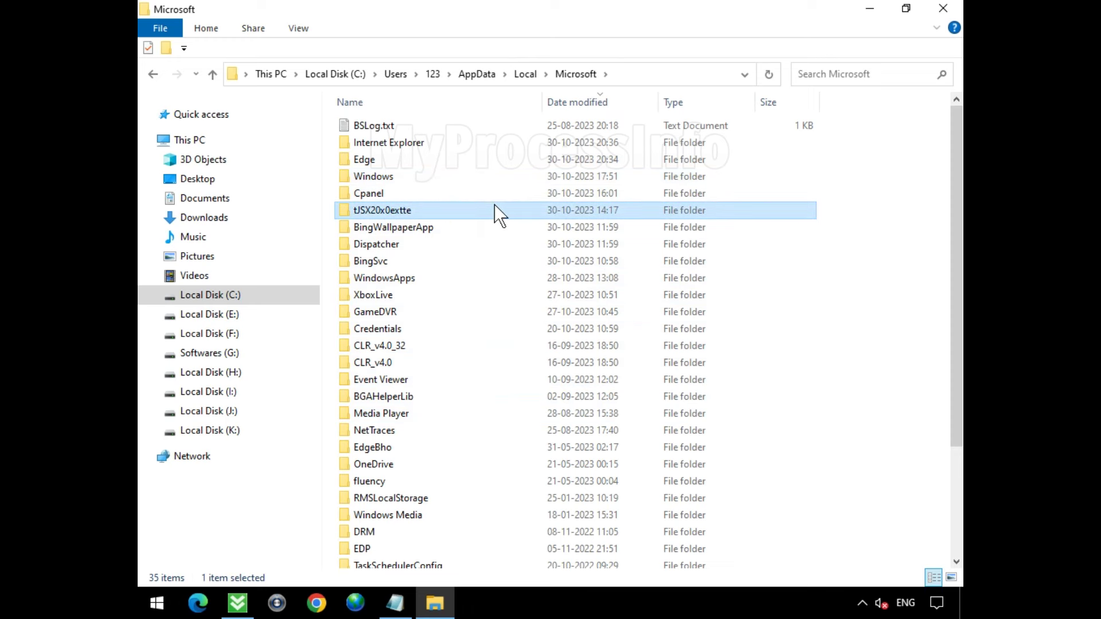
pyautogui.doubleClick(495, 206)
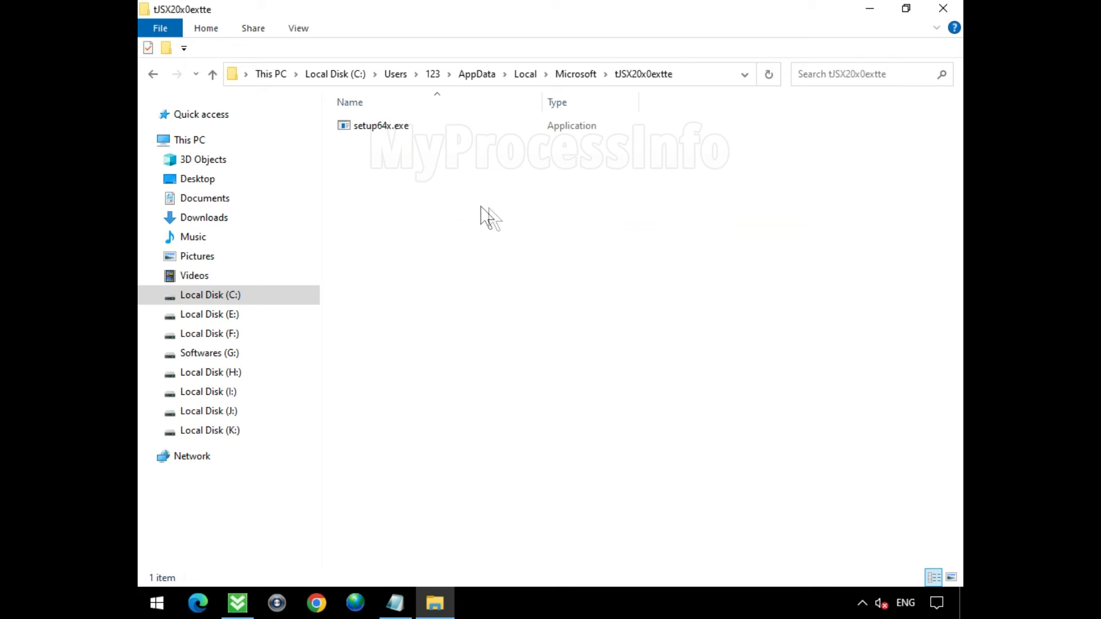
# - Delete setup64x.exe from the tJSX20x0extte folder
pyautogui.click(399, 127)
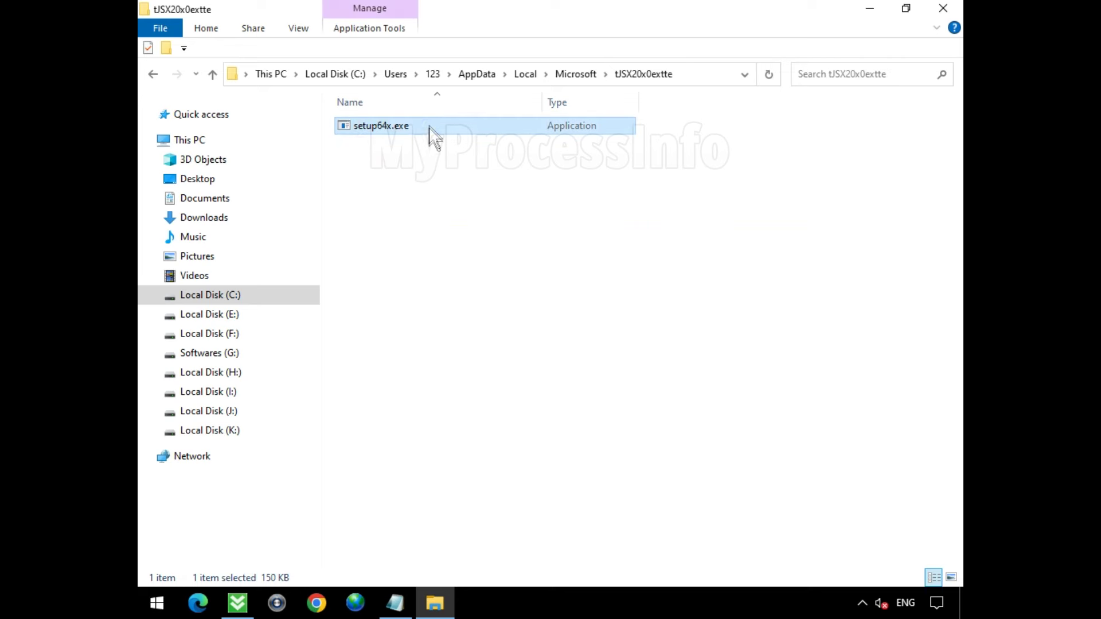
pyautogui.rightClick(431, 135)
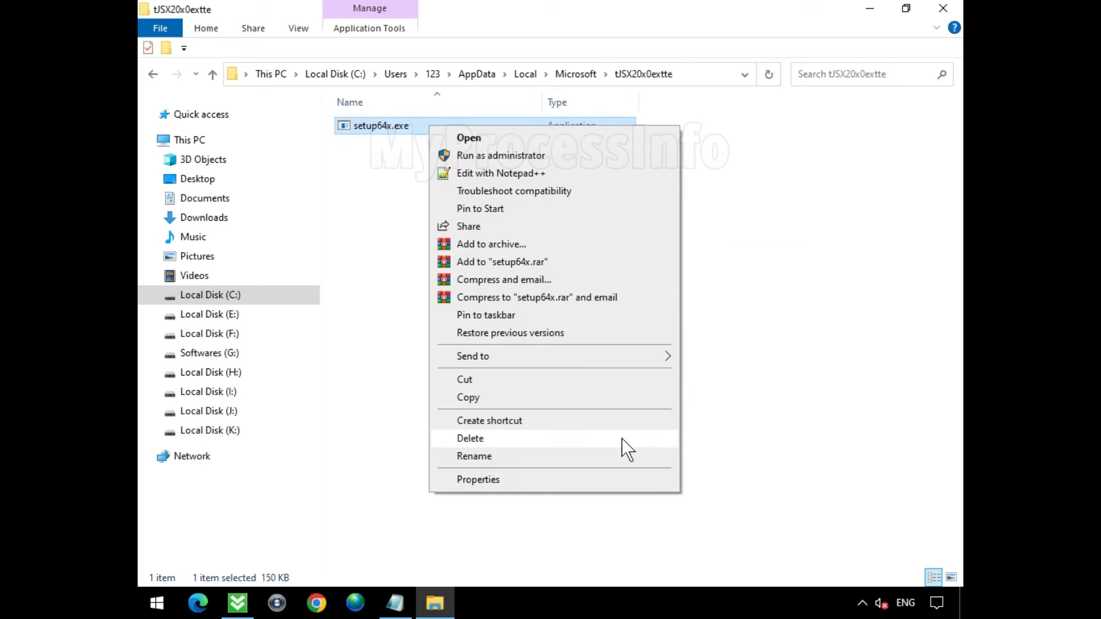
pyautogui.click(628, 449)
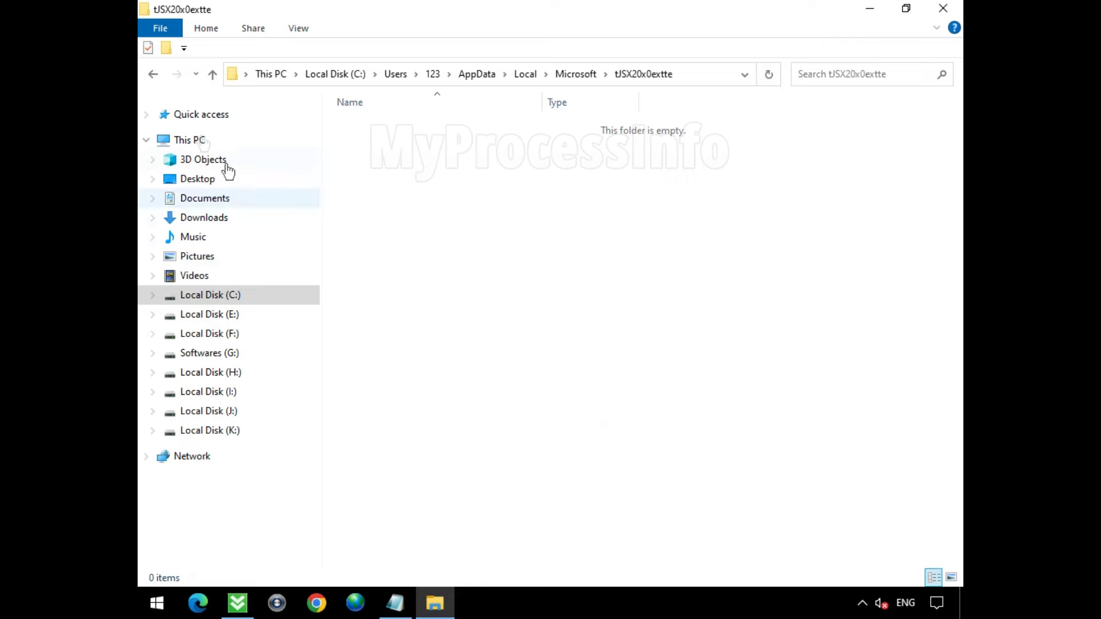
# - Go back to the Microsoft folder, delete the tJSX20x0extte folder and close the window
pyautogui.click(153, 75)
pyautogui.rightClick(443, 142)
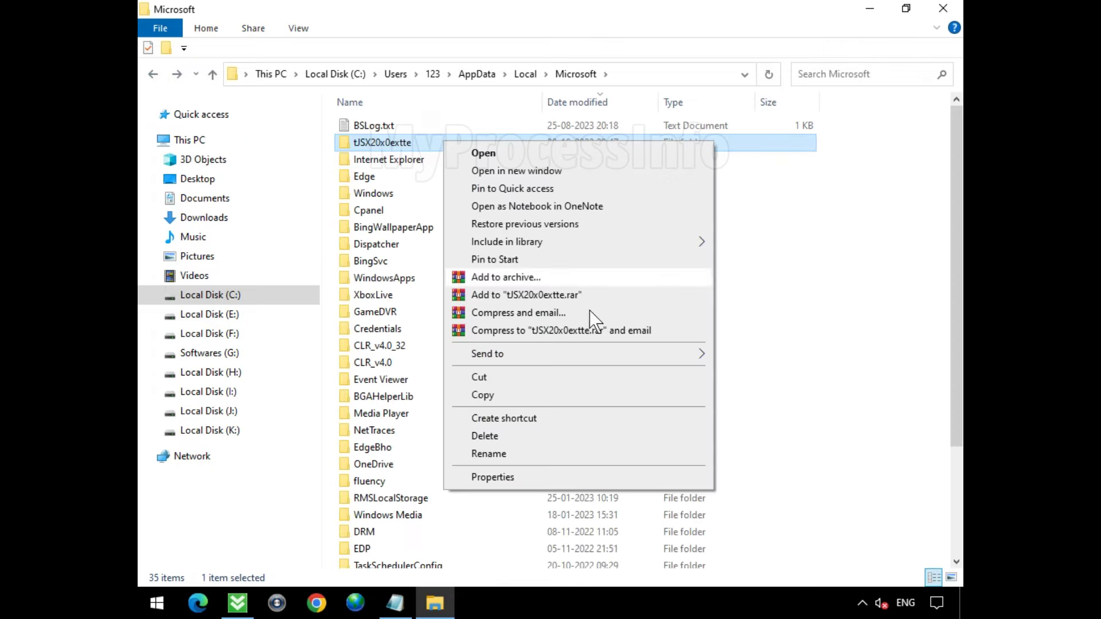
pyautogui.click(629, 436)
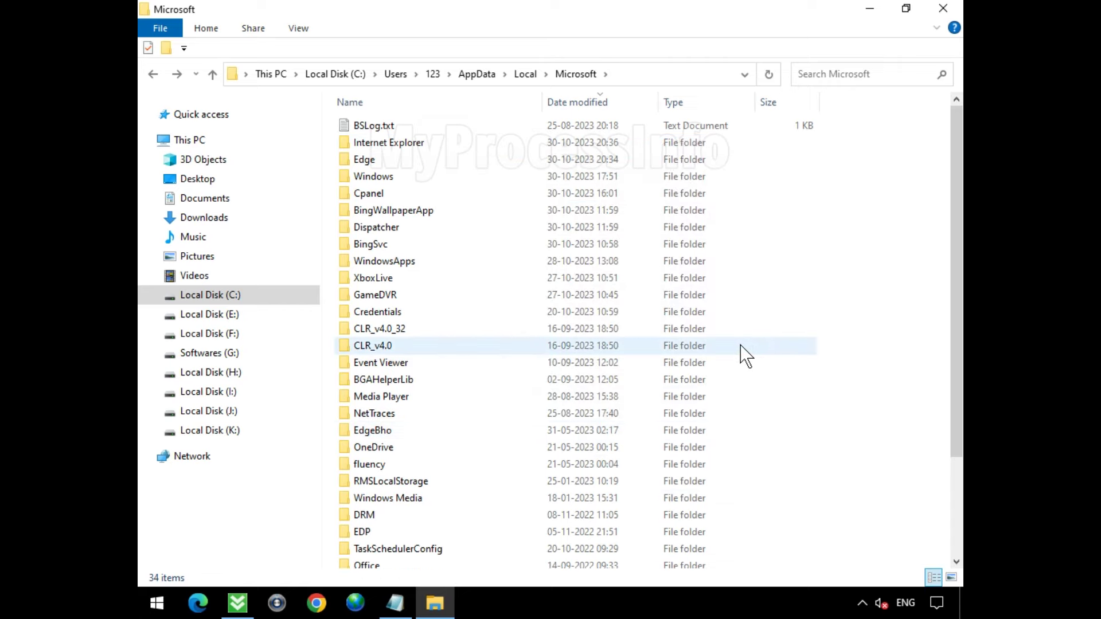
pyautogui.click(944, 8)
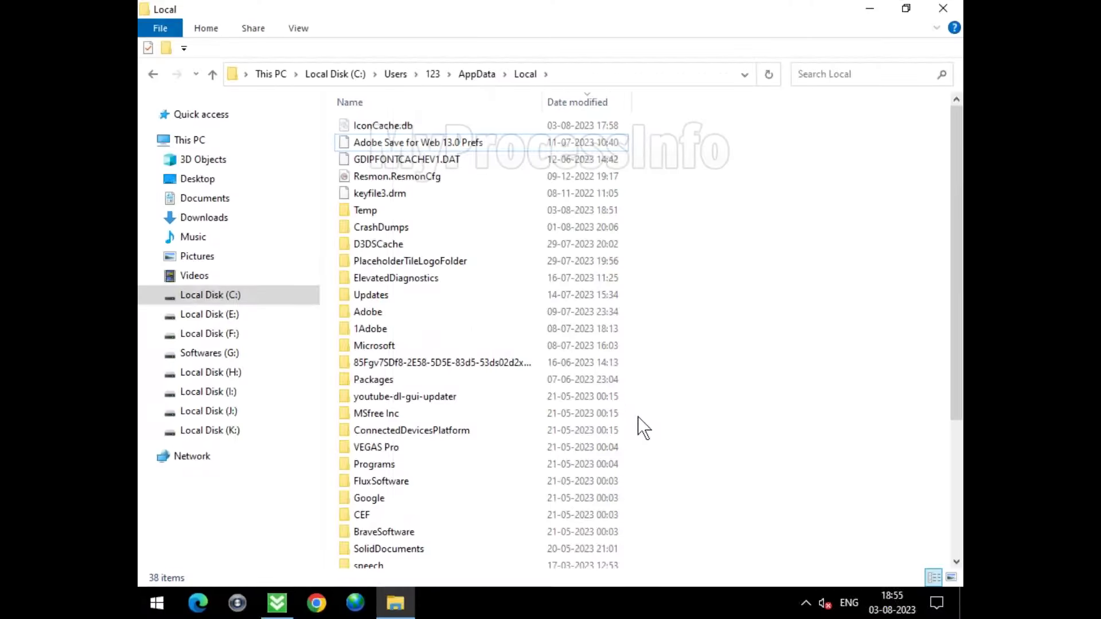
# - Open the Temp folder inside AppData\Local
pyautogui.click(517, 79)
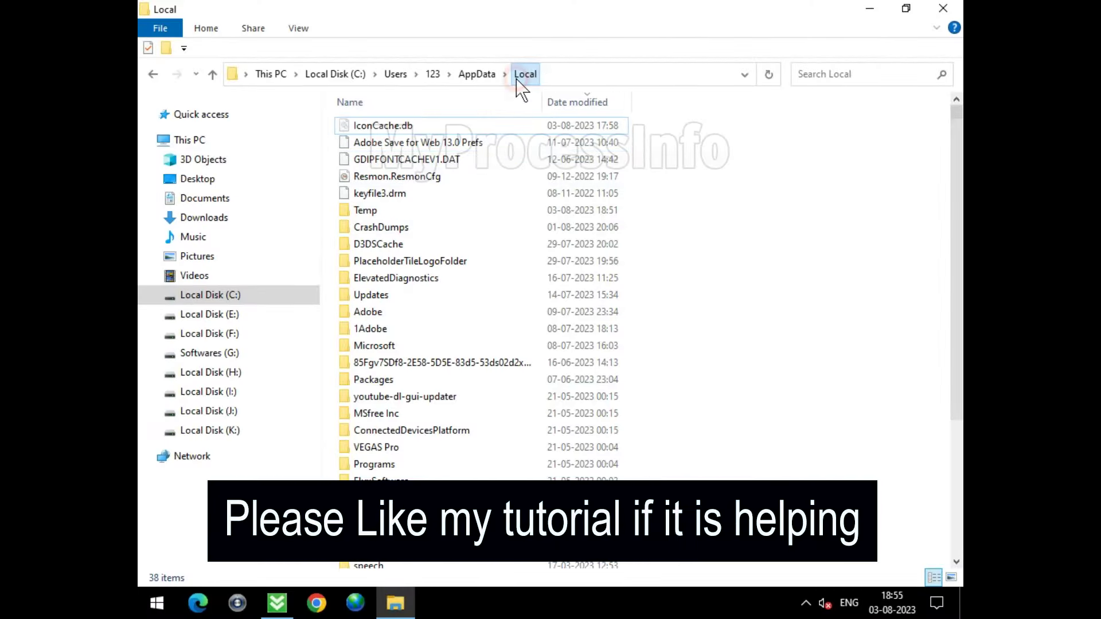
pyautogui.click(490, 215)
pyautogui.doubleClick(490, 218)
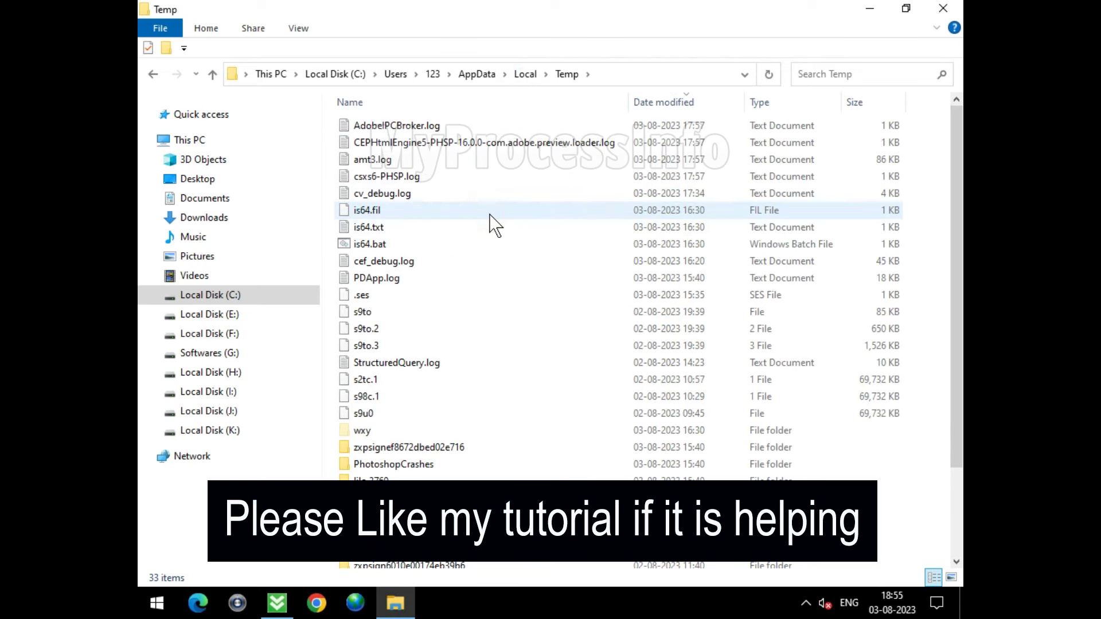
# - Check the setup.exe application in Temp's _ls_m5x0 subfolder, and return to the Temp folder
pyautogui.scroll(-2, 507, 264)
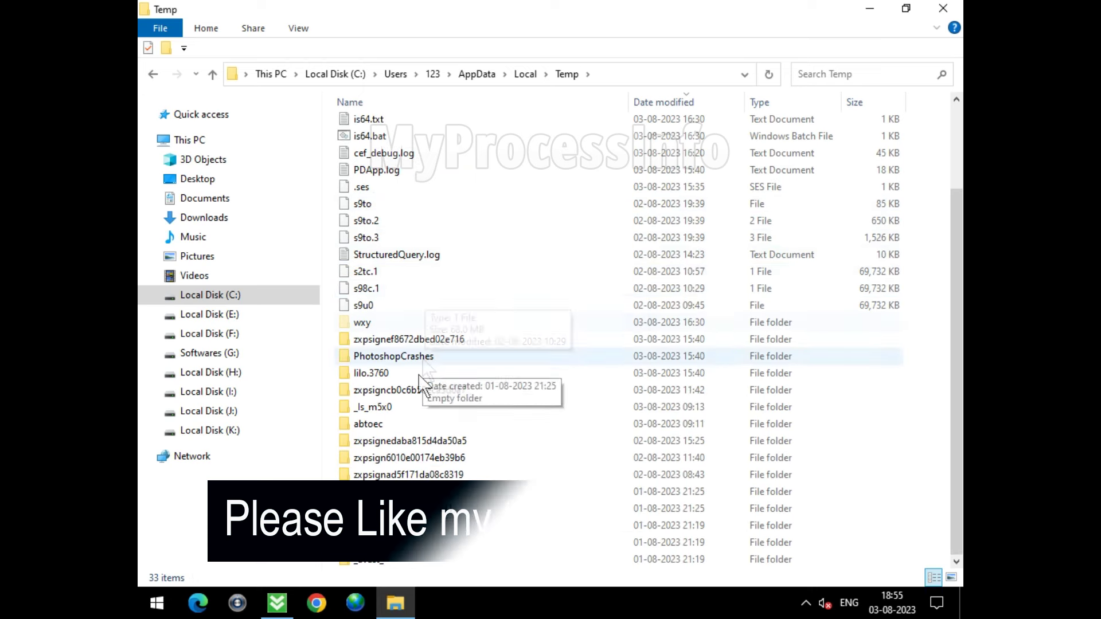
pyautogui.click(466, 408)
pyautogui.doubleClick(465, 408)
pyautogui.click(383, 127)
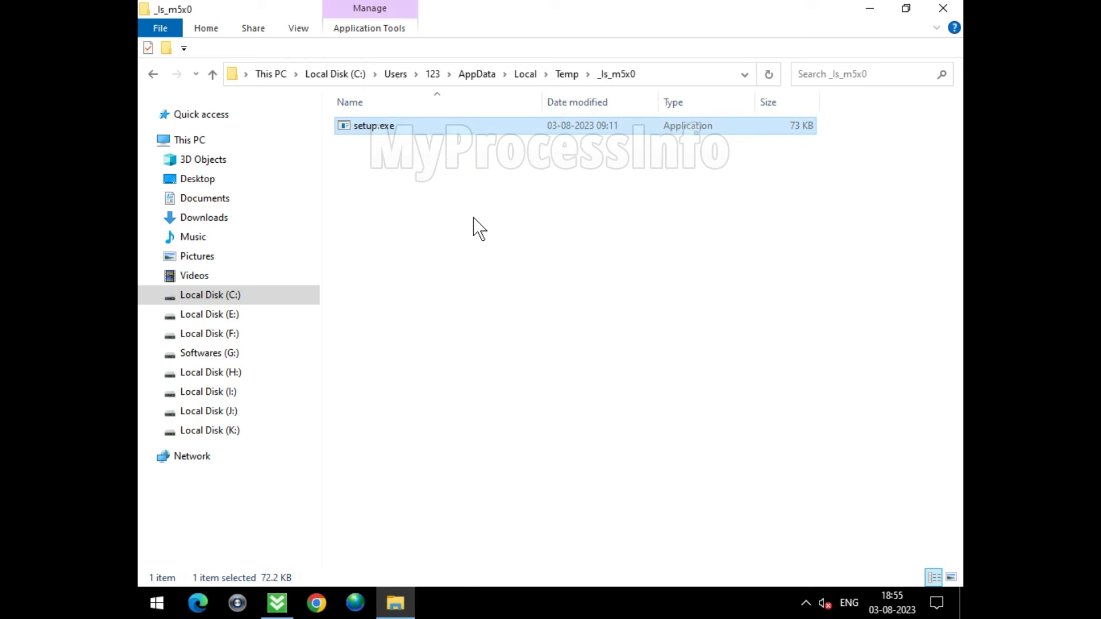
pyautogui.click(566, 74)
# - Select all files and folders in the Temp folder and delete them
pyautogui.click(549, 296)
pyautogui.rightClick(546, 297)
pyautogui.click(551, 312)
pyautogui.scroll(-2, 565, 287)
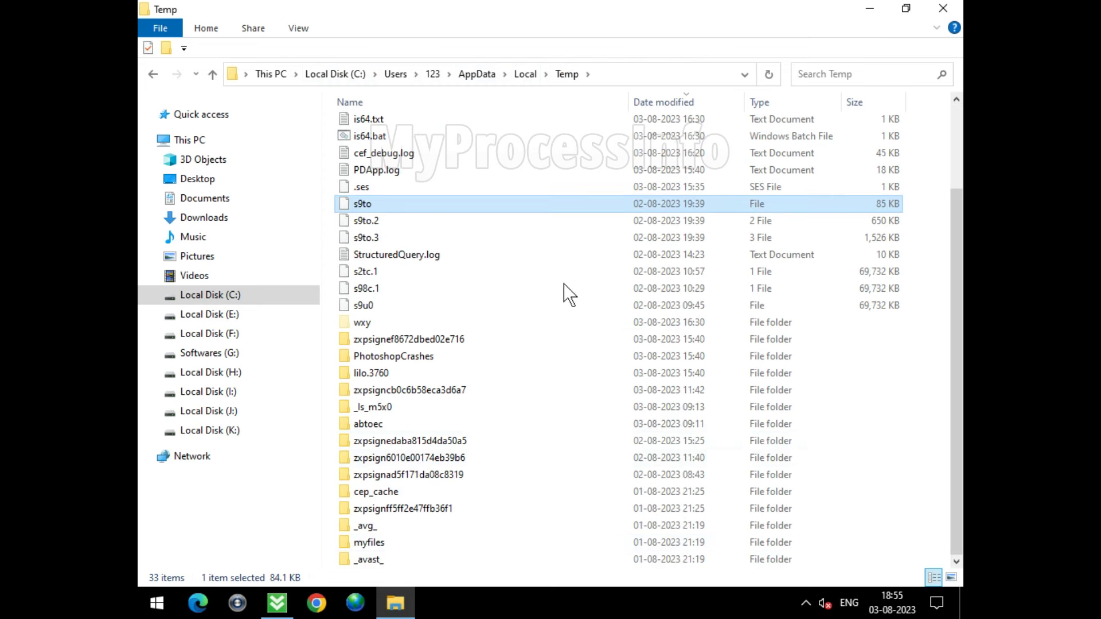
pyautogui.scroll(2, 566, 301)
pyautogui.click(563, 227)
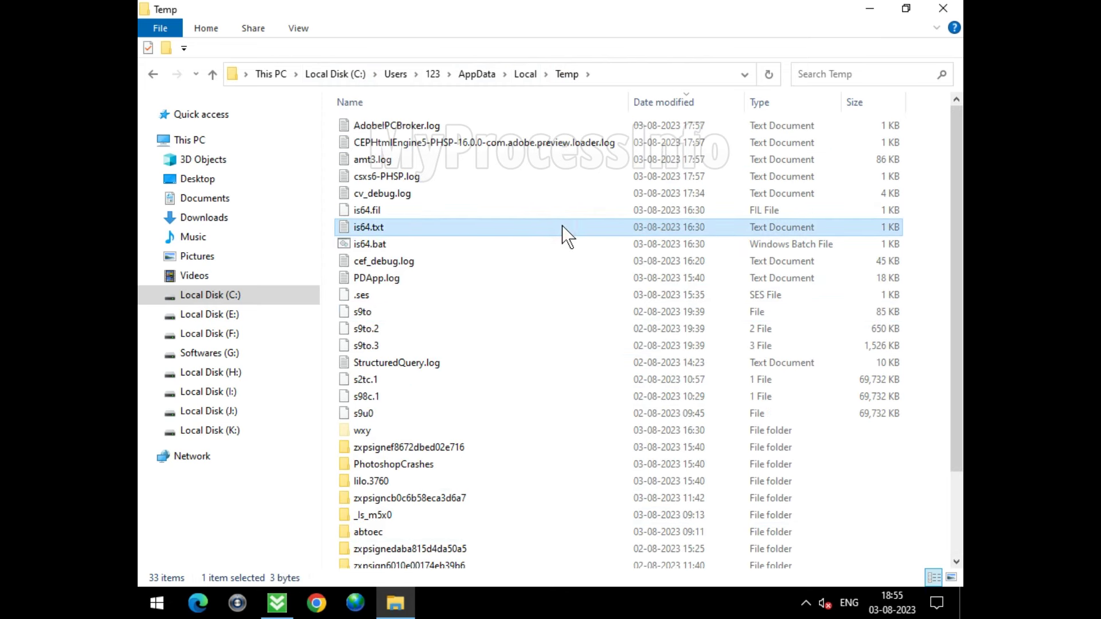
pyautogui.hotkey('ctrl', 'a')
pyautogui.rightClick(561, 227)
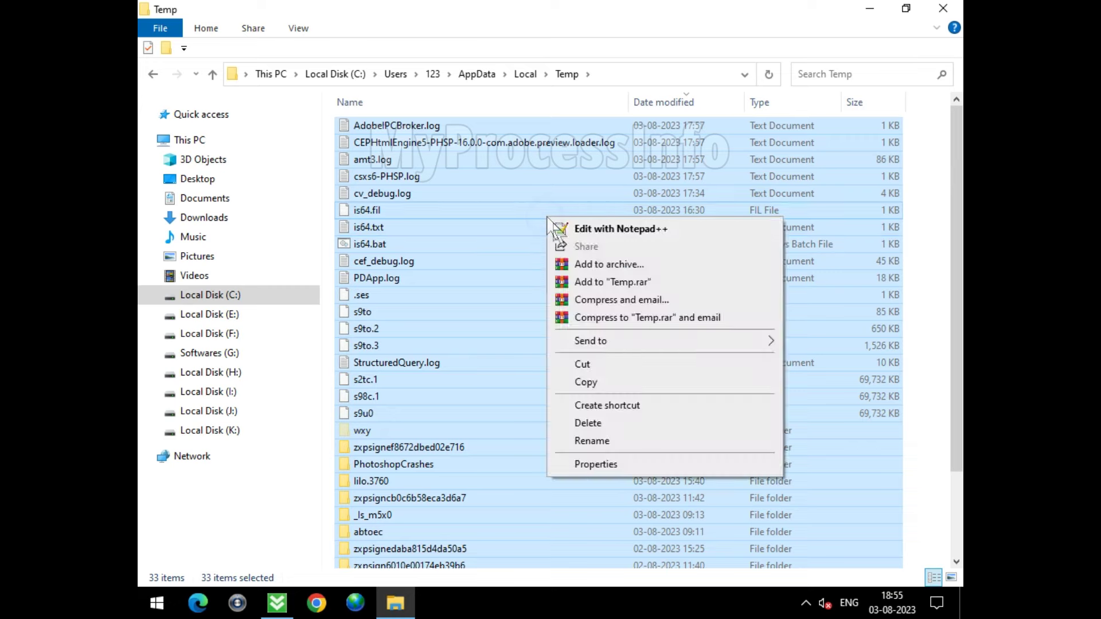
pyautogui.click(626, 423)
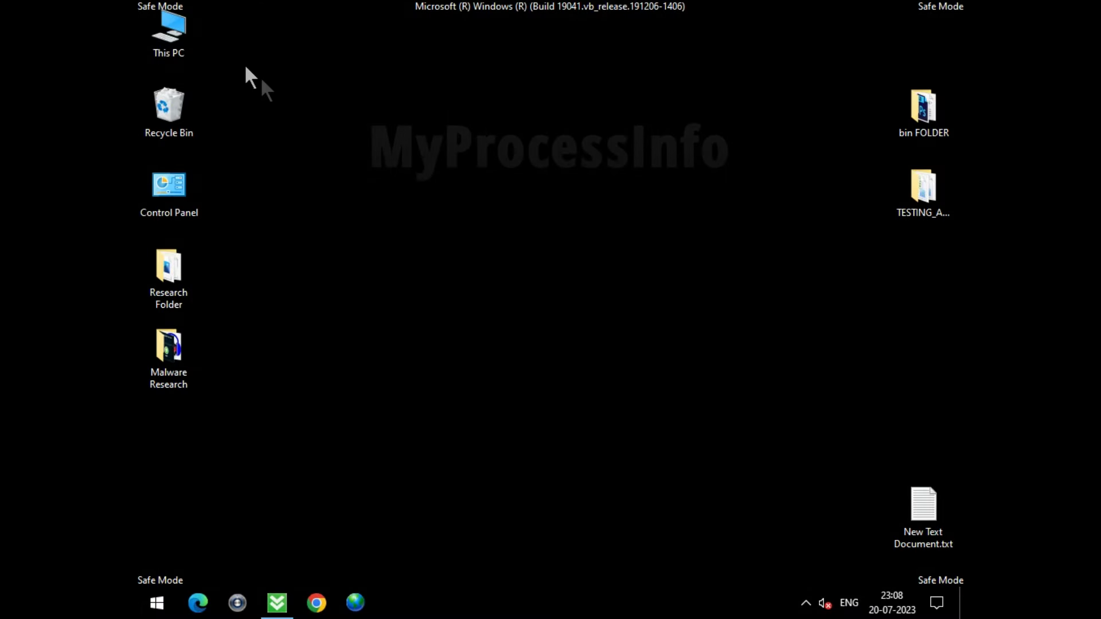
# - Open the ProgramData folder on Local Disk (C:) in a maximized File Explorer window
pyautogui.doubleClick(184, 23)
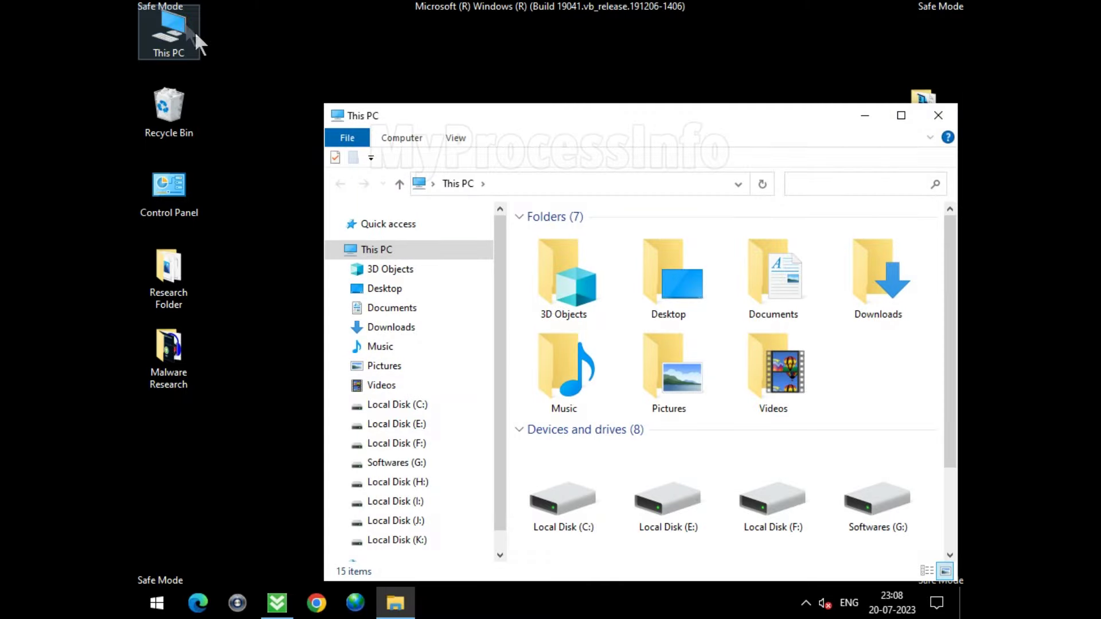
pyautogui.click(435, 405)
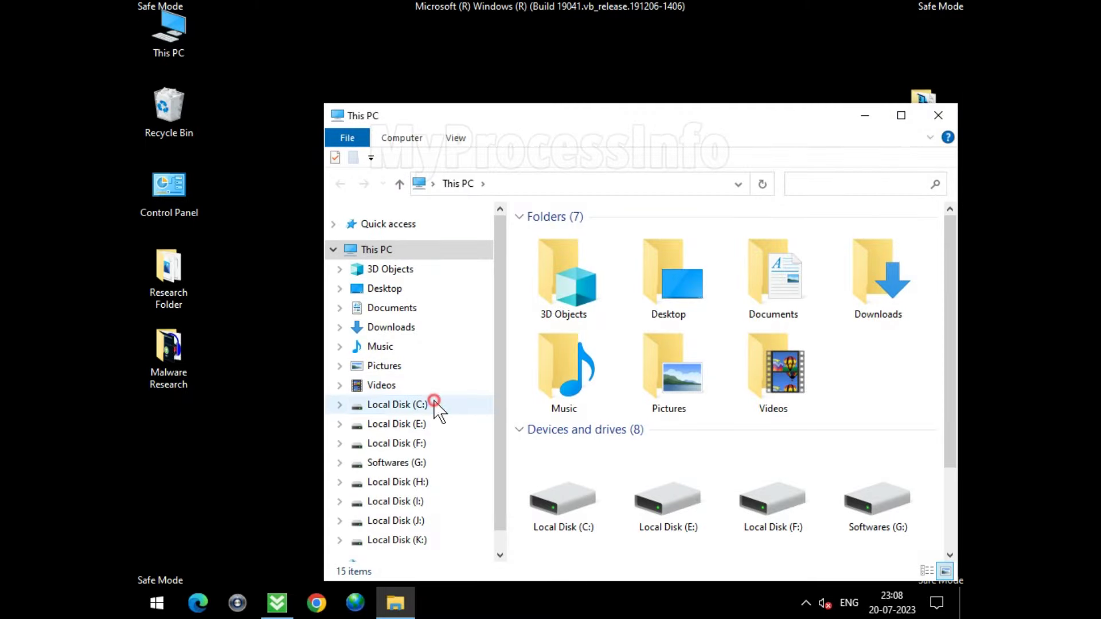
pyautogui.doubleClick(630, 119)
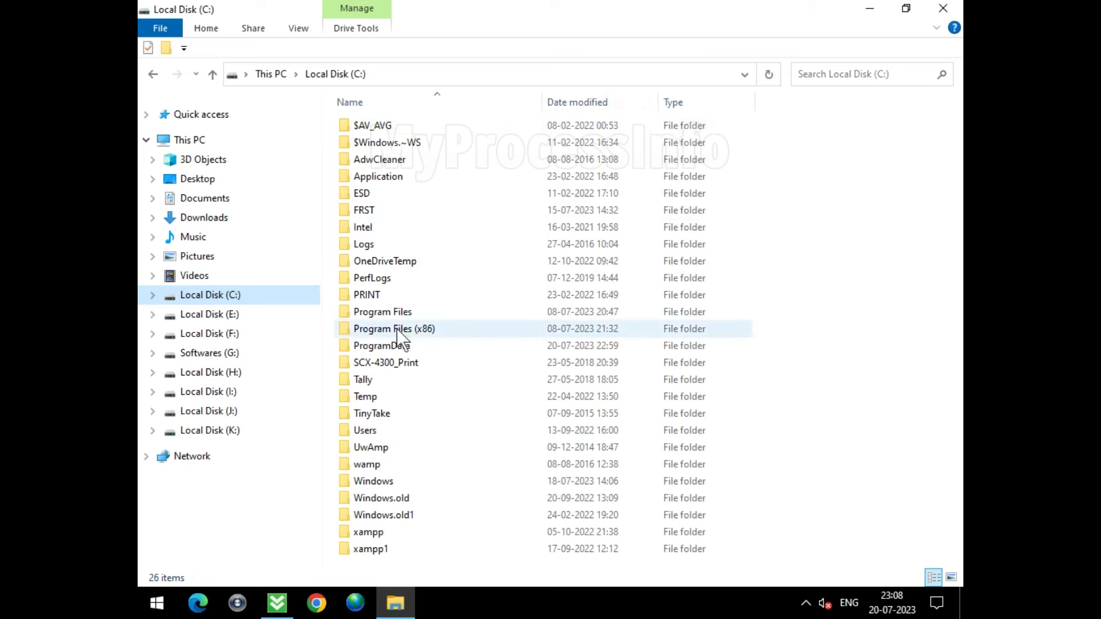
pyautogui.click(493, 346)
pyautogui.doubleClick(492, 345)
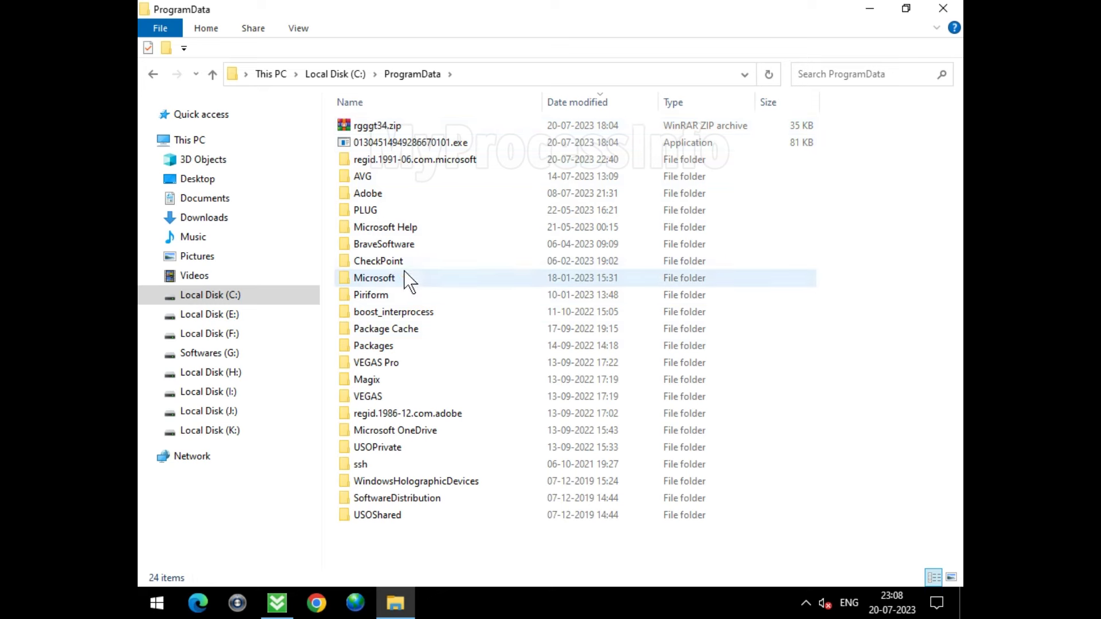
# - Open the Windows Defender folder inside ProgramData's Microsoft folder
pyautogui.click(474, 271)
pyautogui.doubleClick(473, 271)
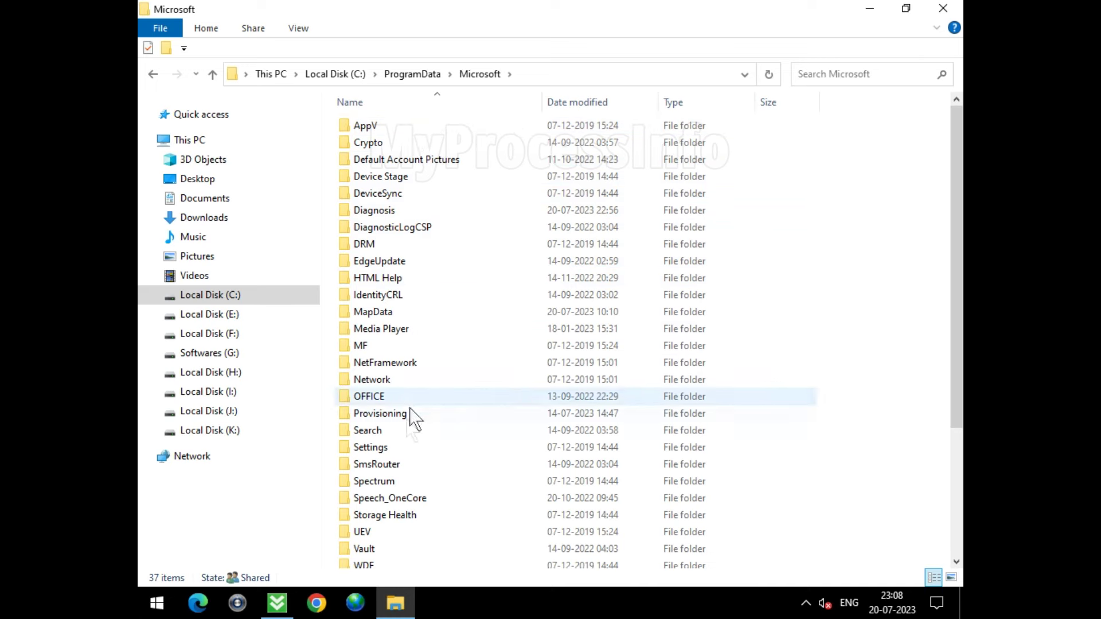
pyautogui.scroll(-2, 392, 503)
pyautogui.scroll(-1, 392, 503)
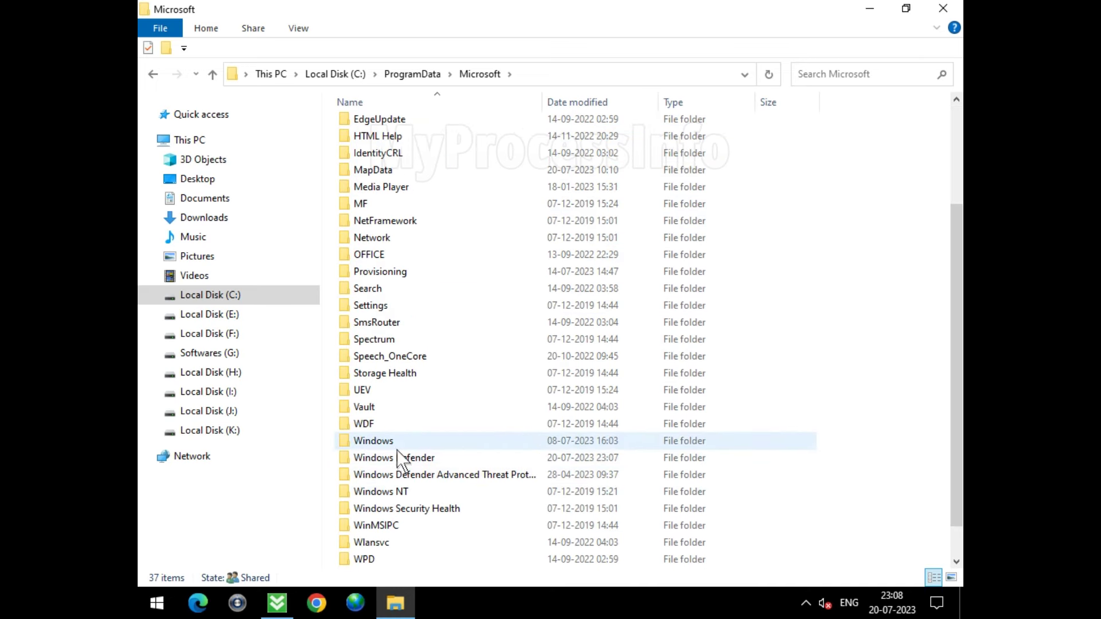
pyautogui.click(457, 458)
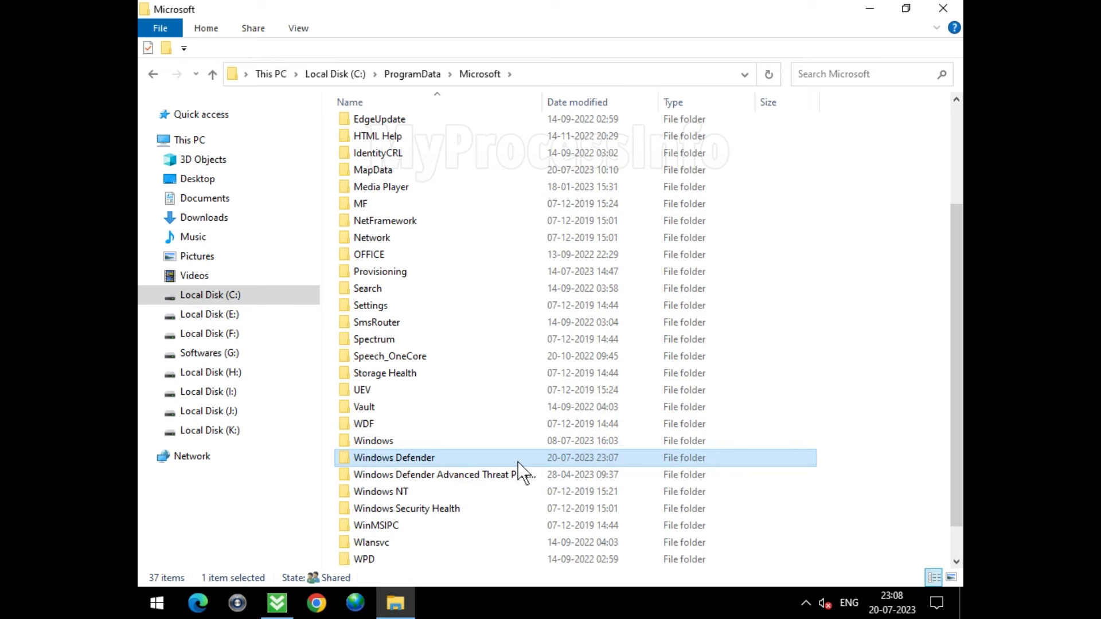
pyautogui.doubleClick(518, 462)
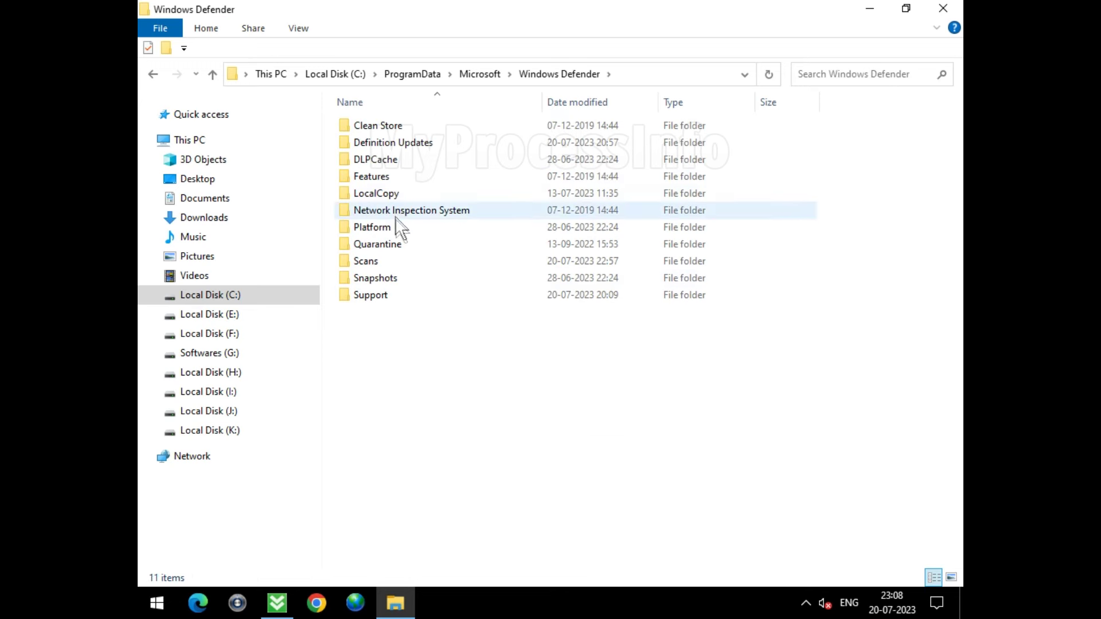
# - Delete the Quarantine folder from the Windows Defender folder
pyautogui.click(401, 252)
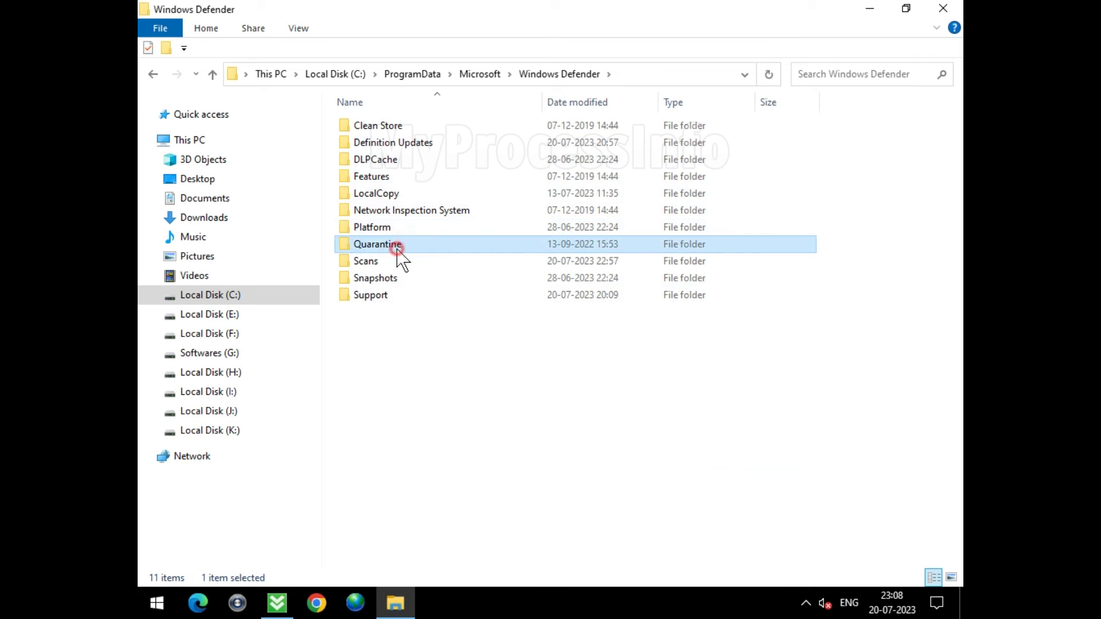
pyautogui.rightClick(462, 247)
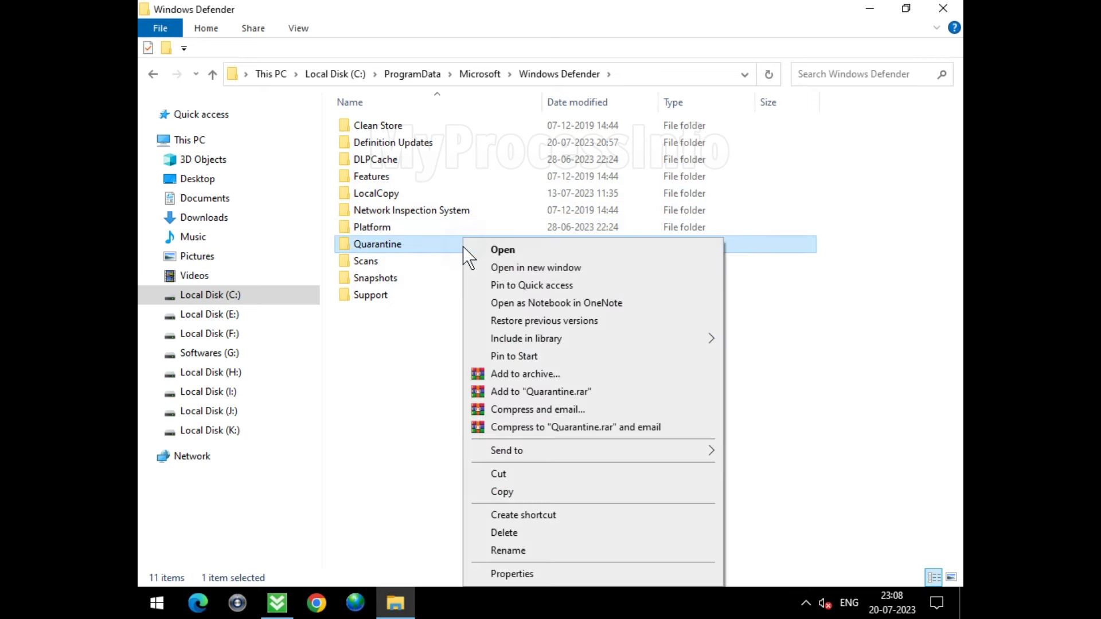
pyautogui.click(504, 533)
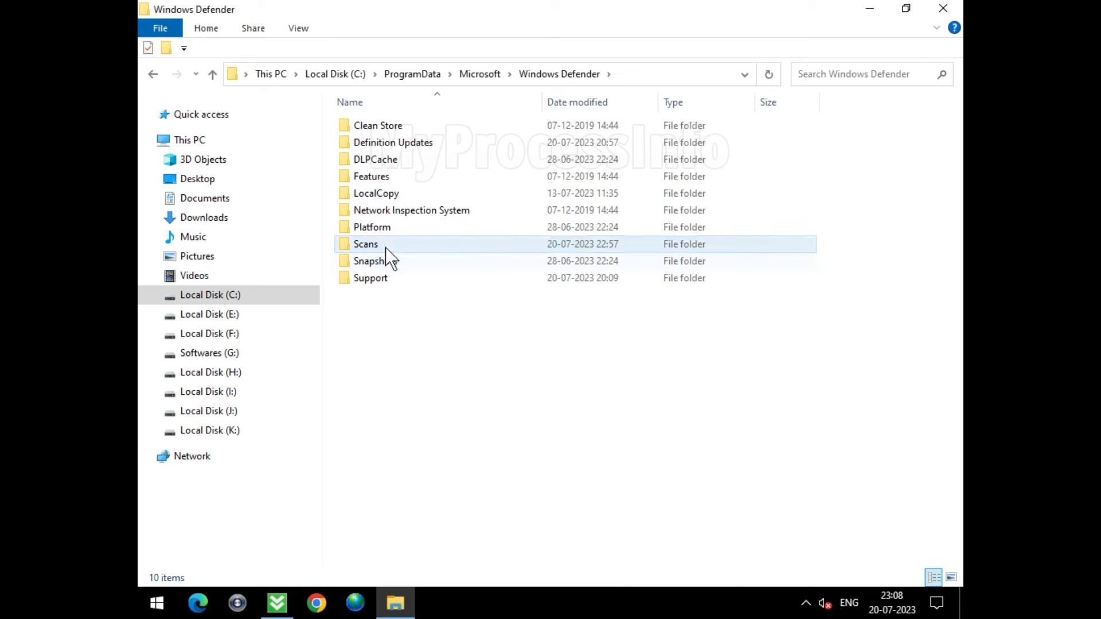
# - Open Windows Defender's Scans\History folder and delete its Results folder
pyautogui.doubleClick(416, 247)
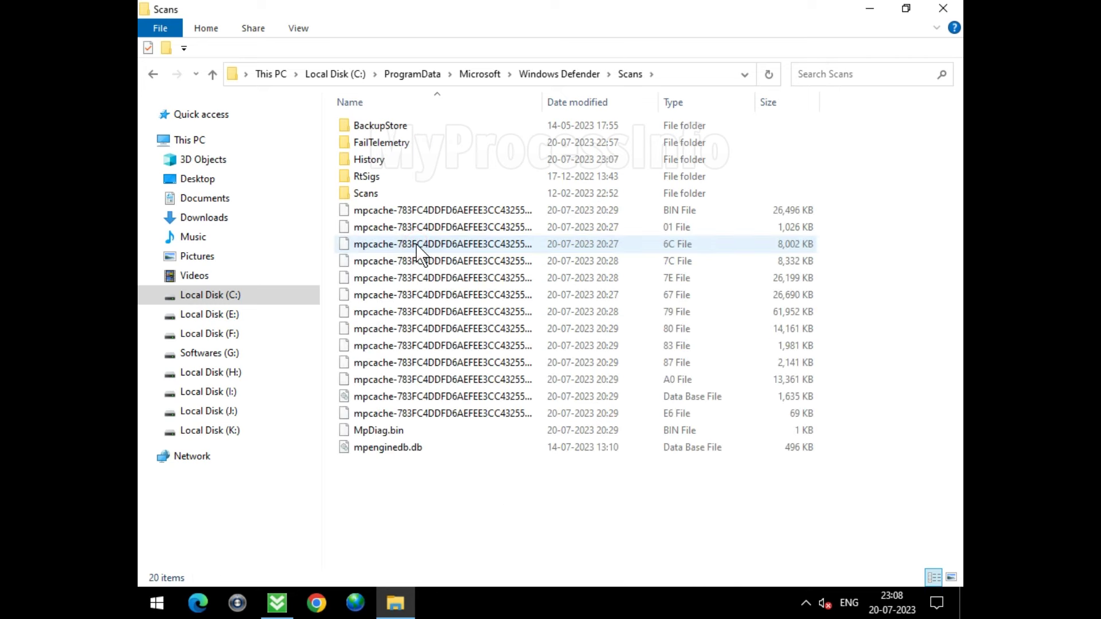
pyautogui.doubleClick(405, 159)
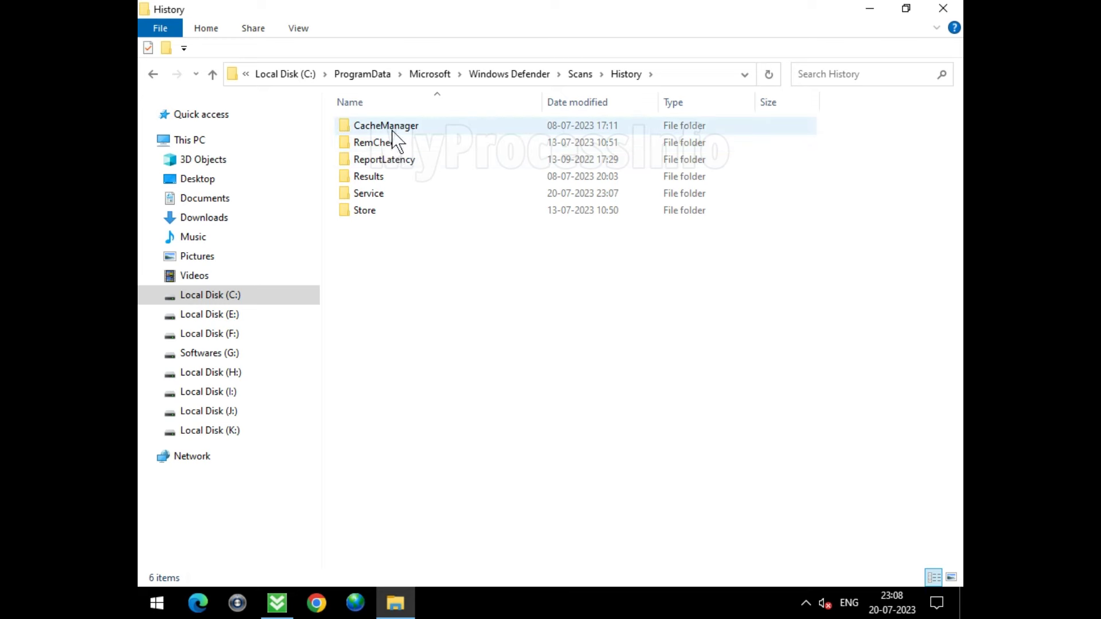
pyautogui.rightClick(400, 176)
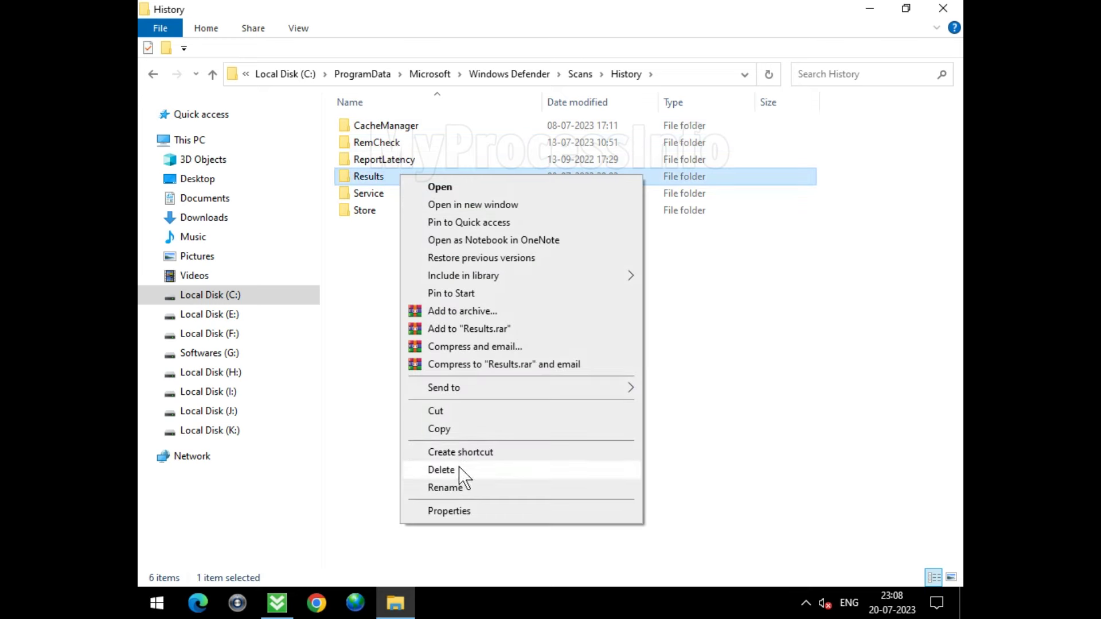
pyautogui.click(441, 470)
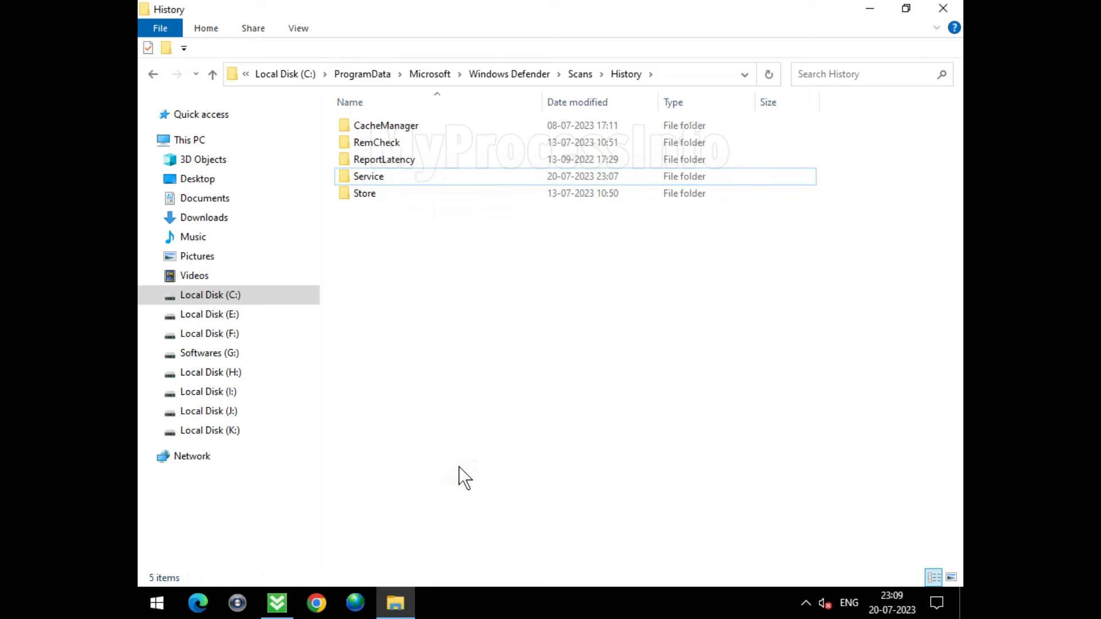
# - Open the Service folder in History and delete the DetectionHistory folder together with Detections.log, History.Log and Unknown.Log
pyautogui.doubleClick(402, 178)
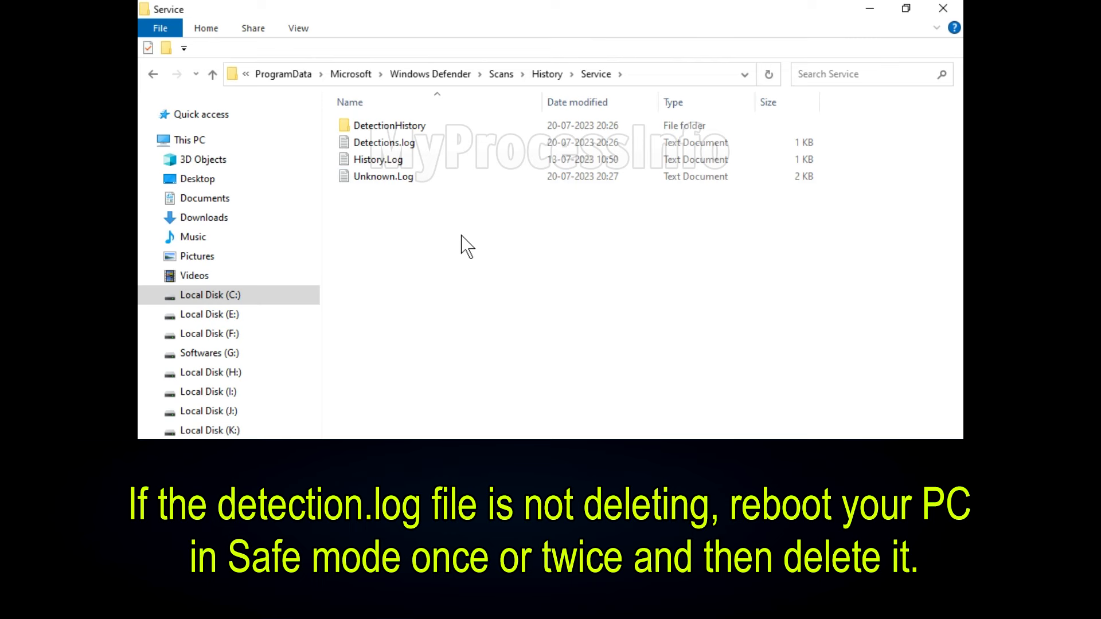
pyautogui.moveTo(493, 265); pyautogui.dragTo(416, 158)
pyautogui.rightClick(430, 169)
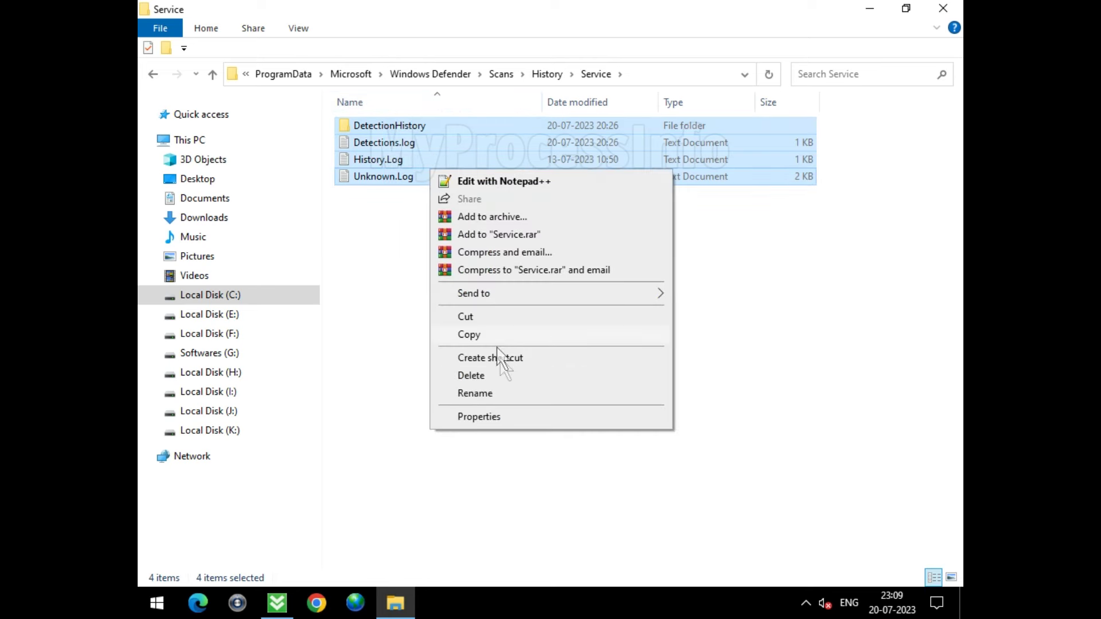
pyautogui.click(510, 378)
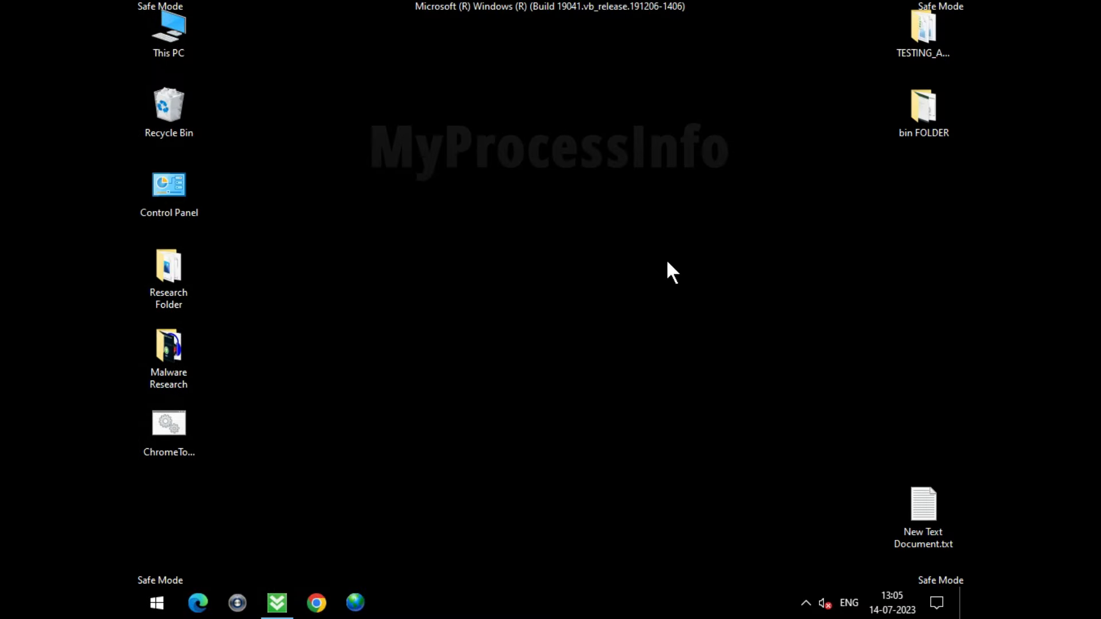
# - Open System Configuration by running msconfig
pyautogui.press('super+r')
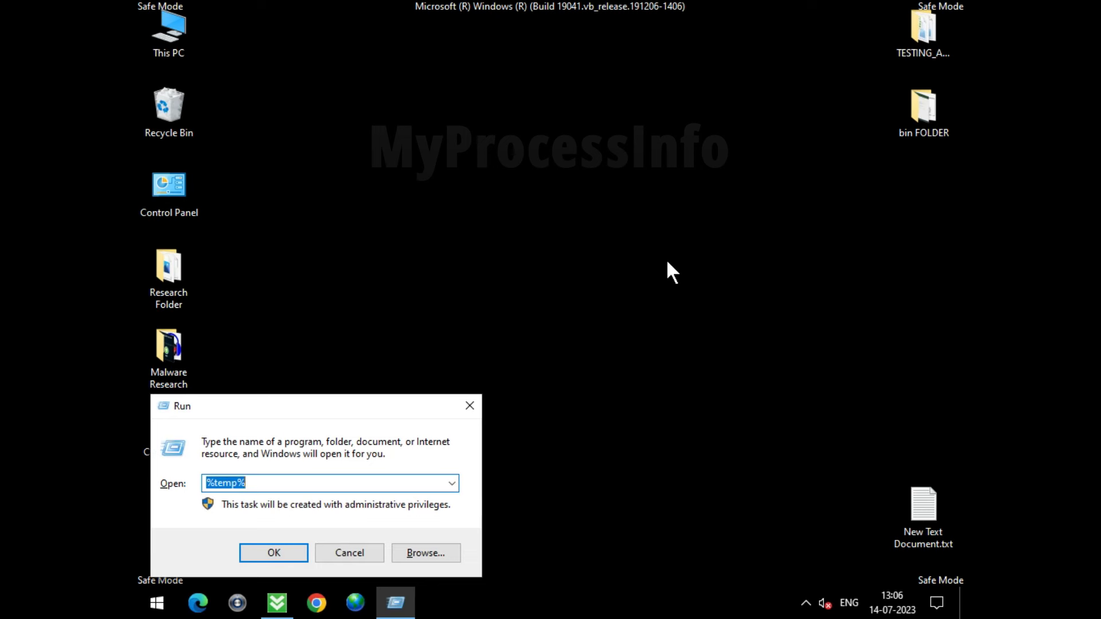
pyautogui.write('MS')
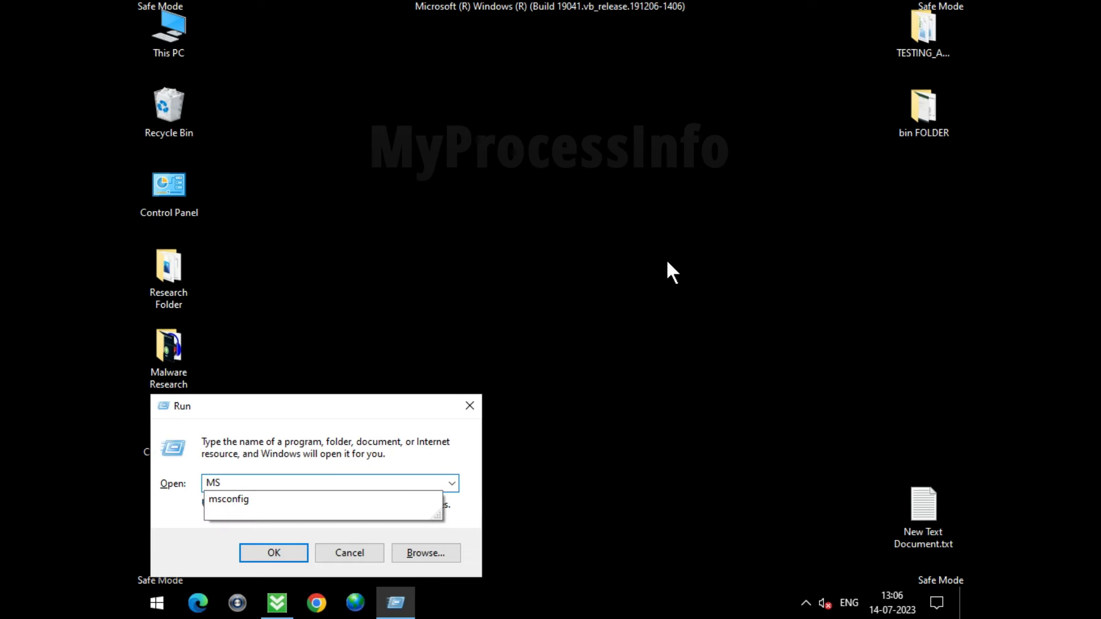
pyautogui.click(281, 500)
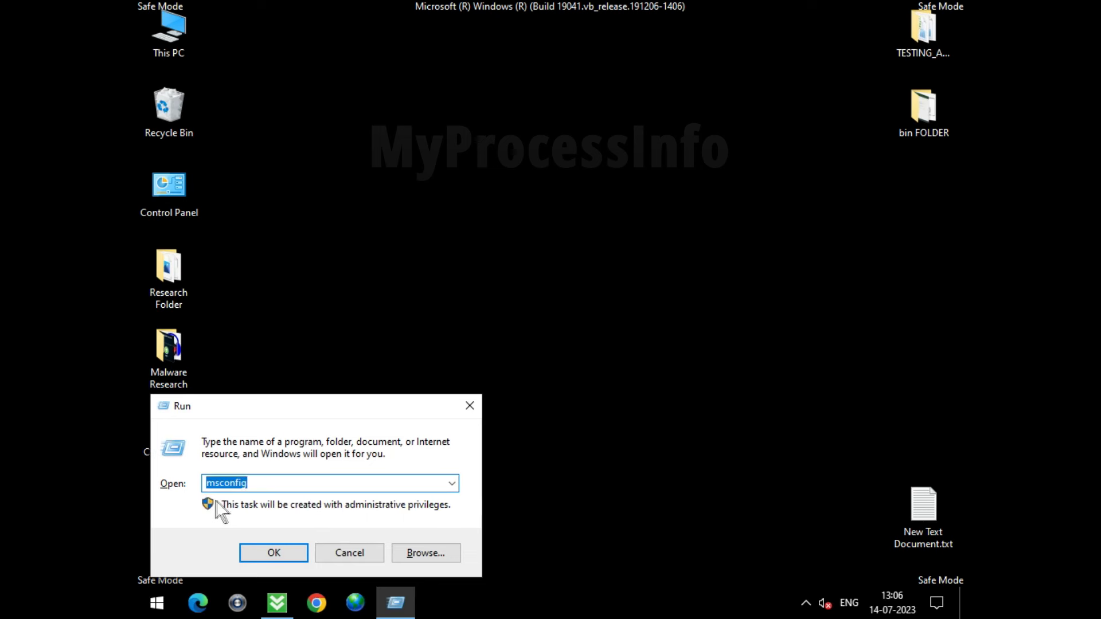
pyautogui.click(282, 548)
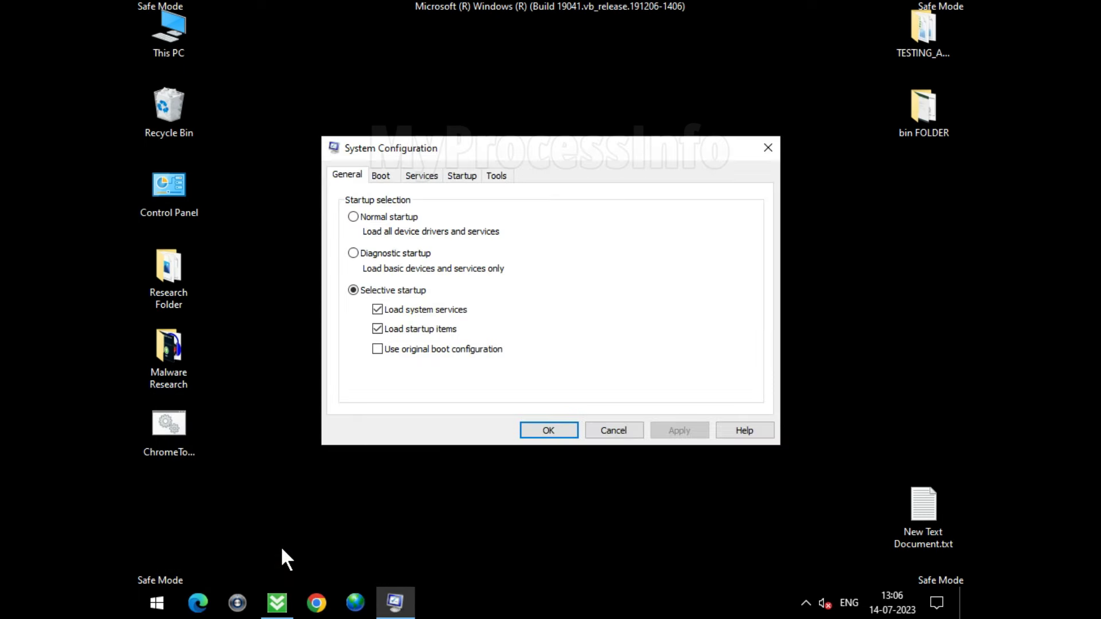
# - Set the startup selection to Normal startup, apply it and restart the computer
pyautogui.click(353, 217)
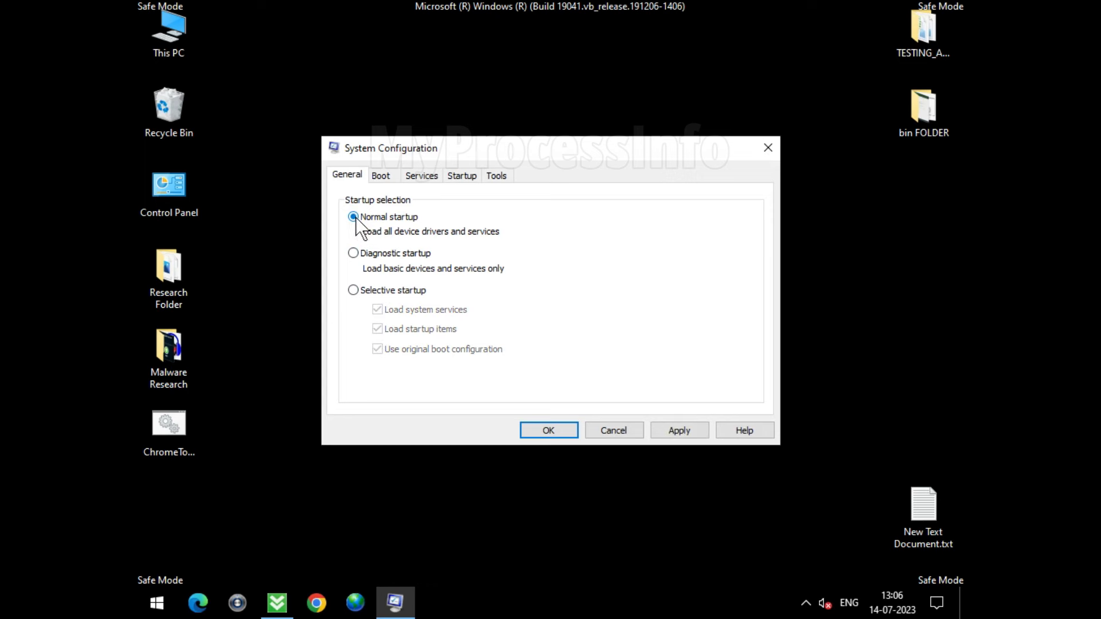
pyautogui.click(696, 431)
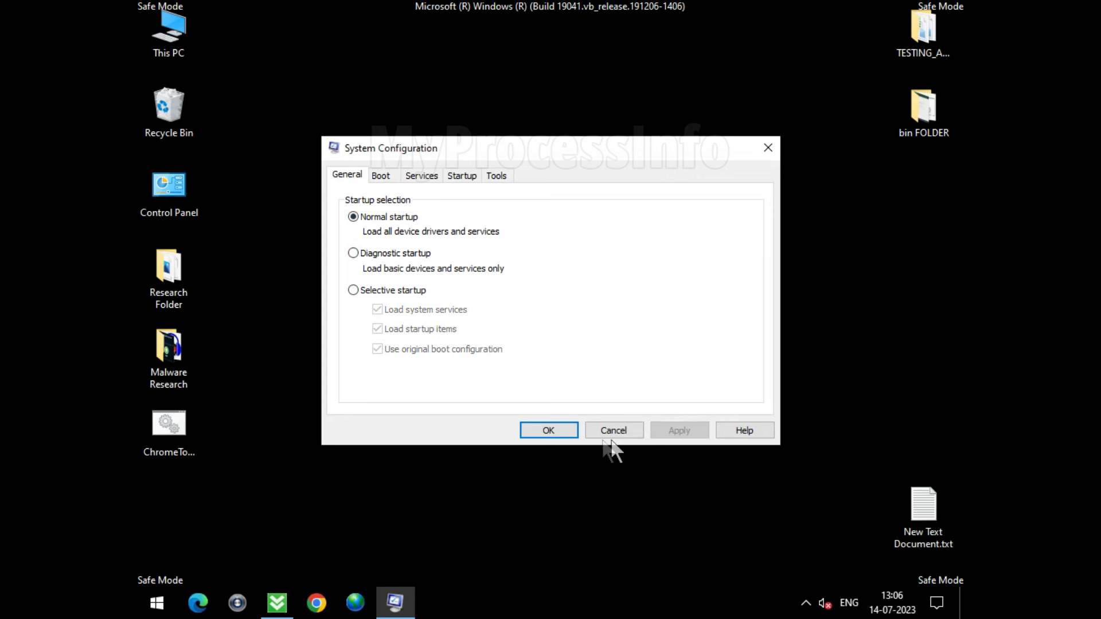
pyautogui.click(549, 431)
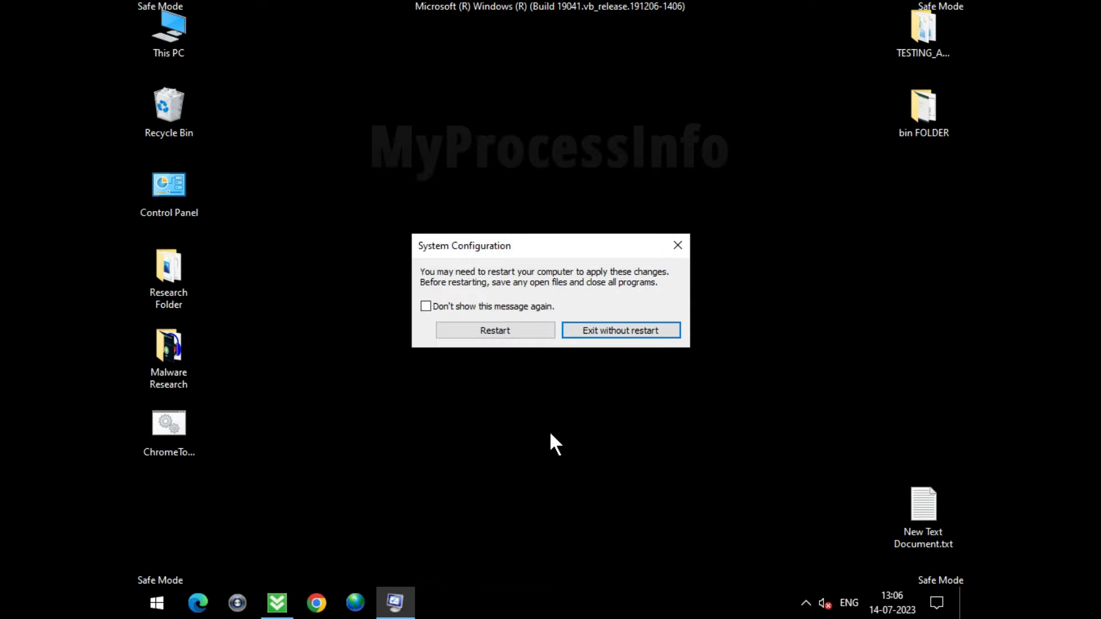
pyautogui.click(499, 334)
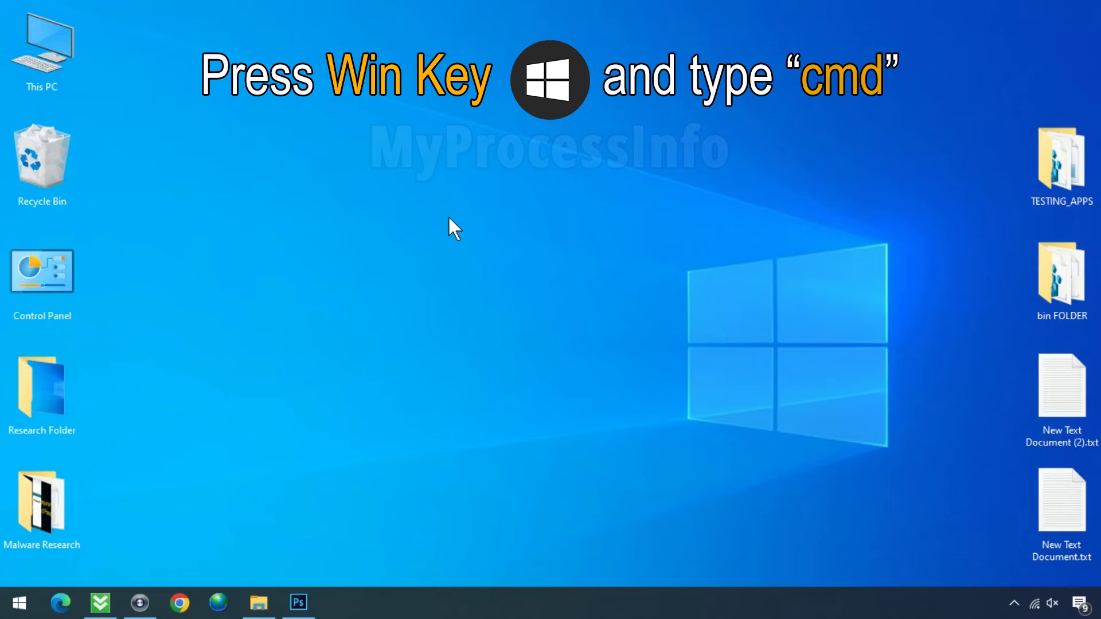
# - Search Windows for cmd and open Command Prompt as administrator, allowing the elevation request
pyautogui.press('super')
pyautogui.write('cmd')
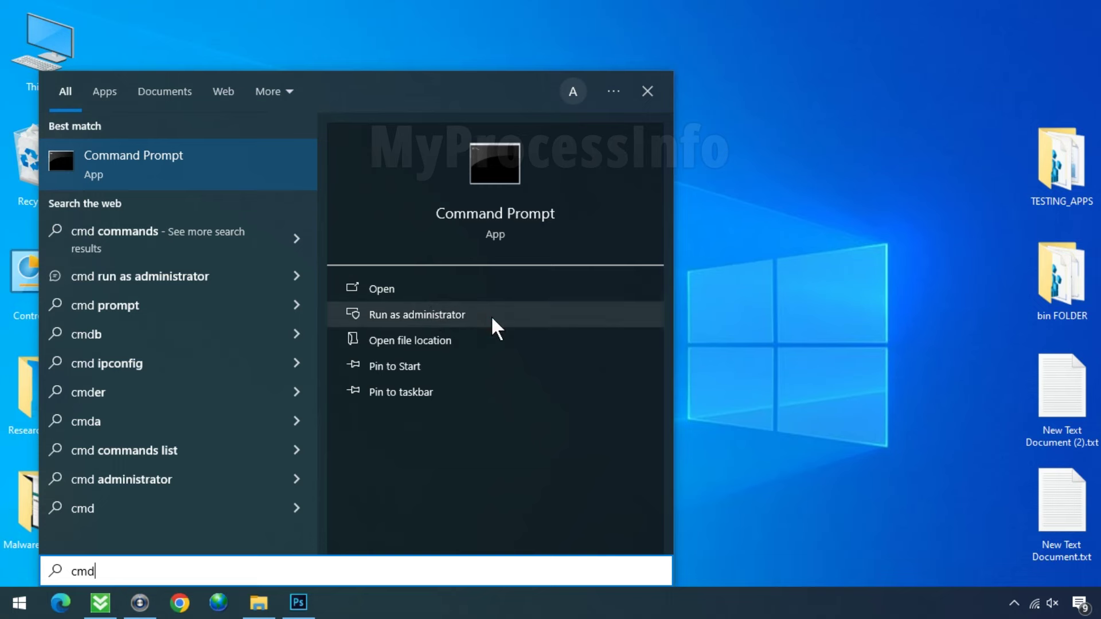
pyautogui.click(490, 319)
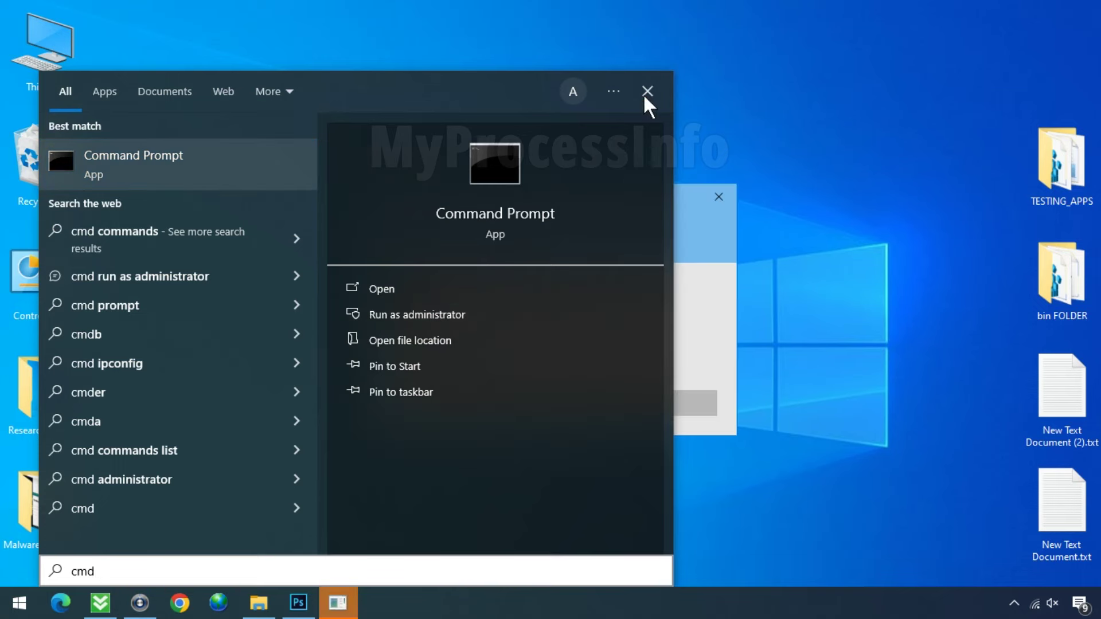
pyautogui.click(645, 95)
pyautogui.click(494, 412)
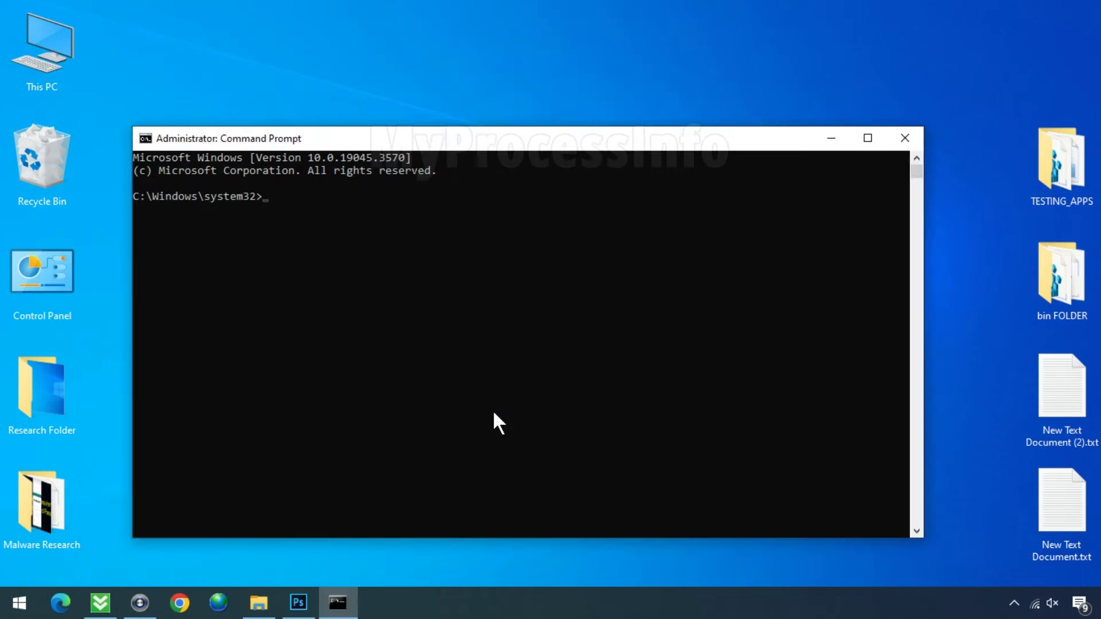
# - Flush the DNS cache with ipconfig /flushdns and close Command Prompt with exit
pyautogui.write('ipco')
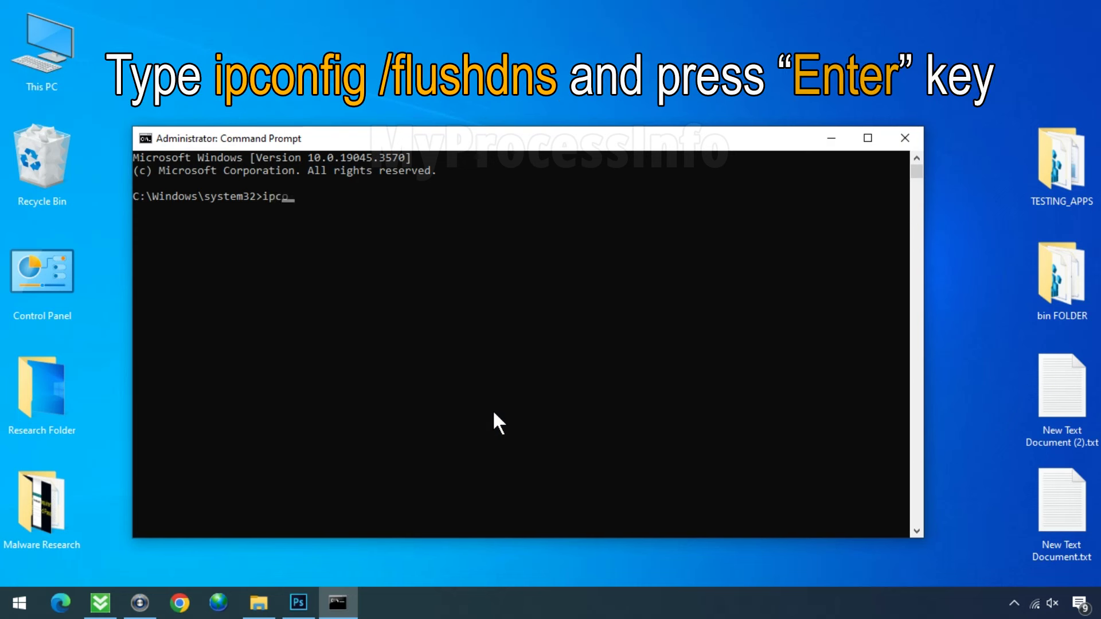
pyautogui.write('nfig /flushdns')
pyautogui.press('Return')
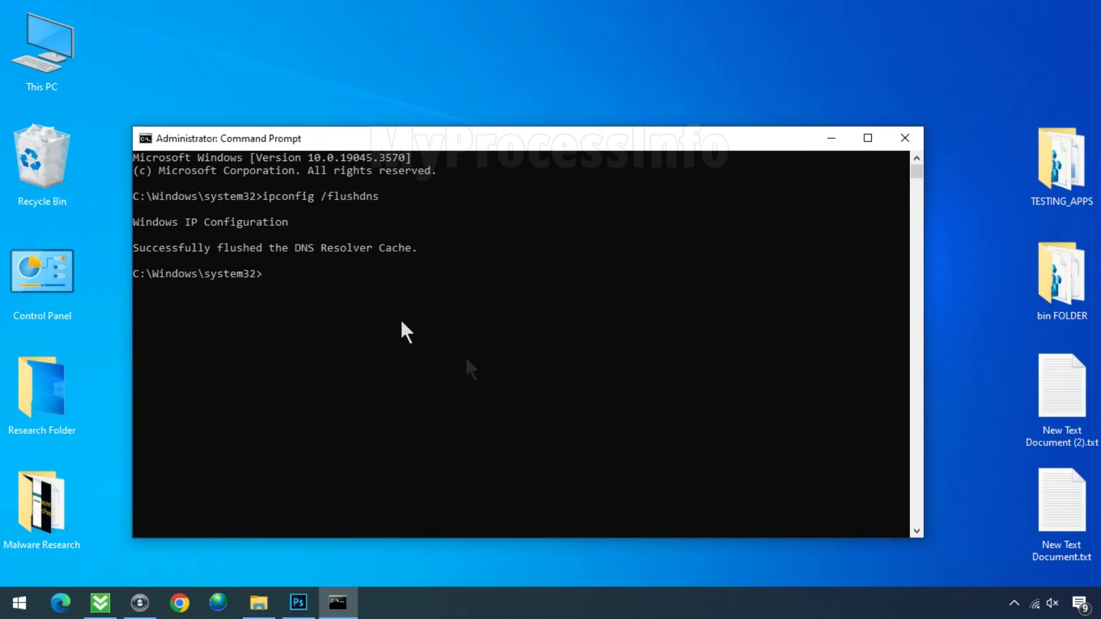
pyautogui.write('exit')
pyautogui.press('Return')
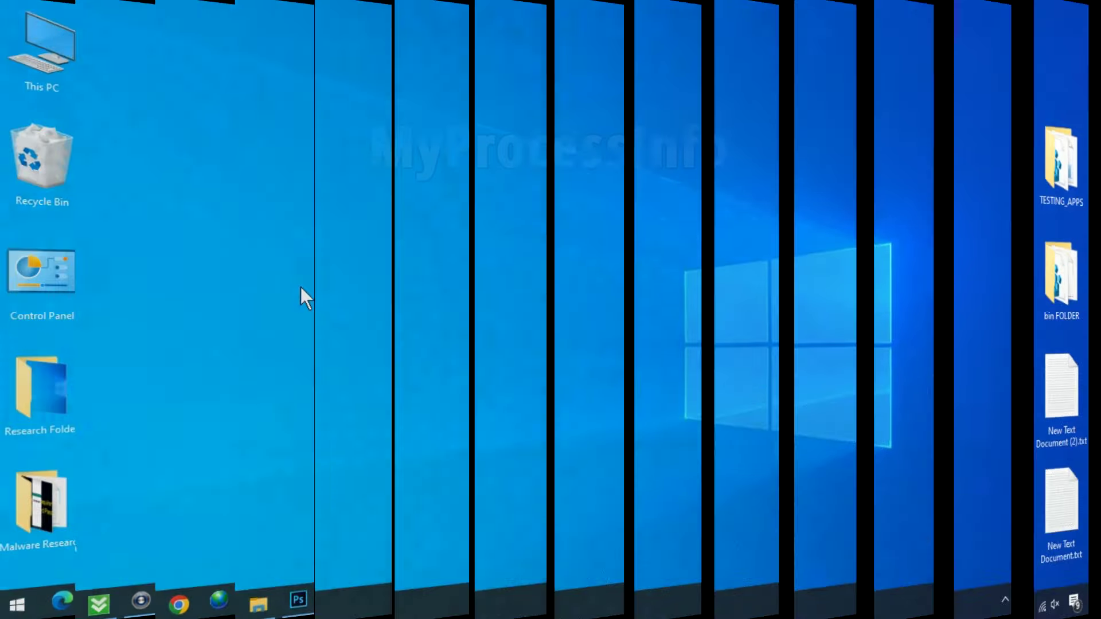